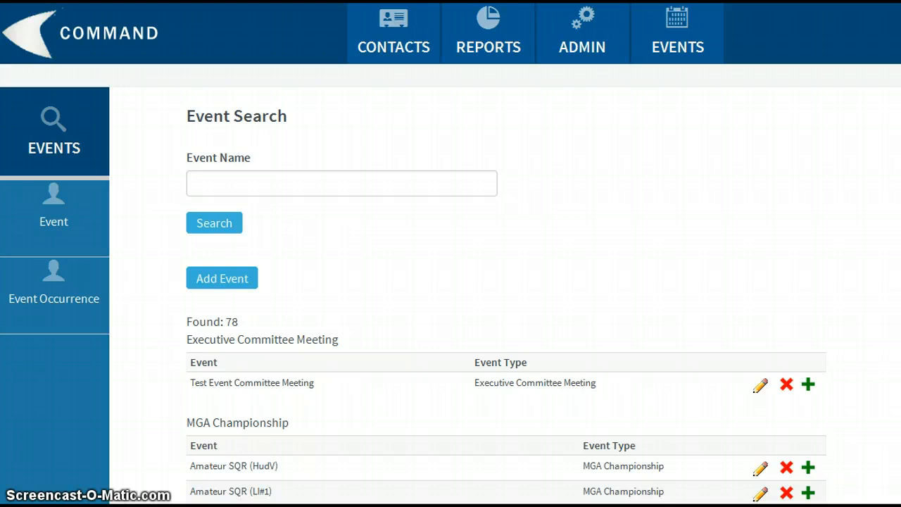
Step: Open the 4 ball event occurrence dated 2014-12-03 under the MET Area 2015 season for editing
click(197, 474)
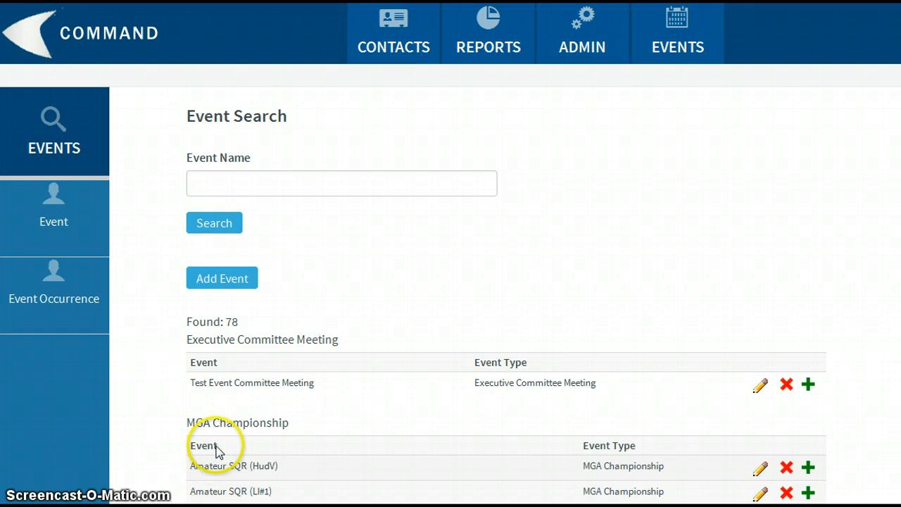
scroll(218, 447, down, 3)
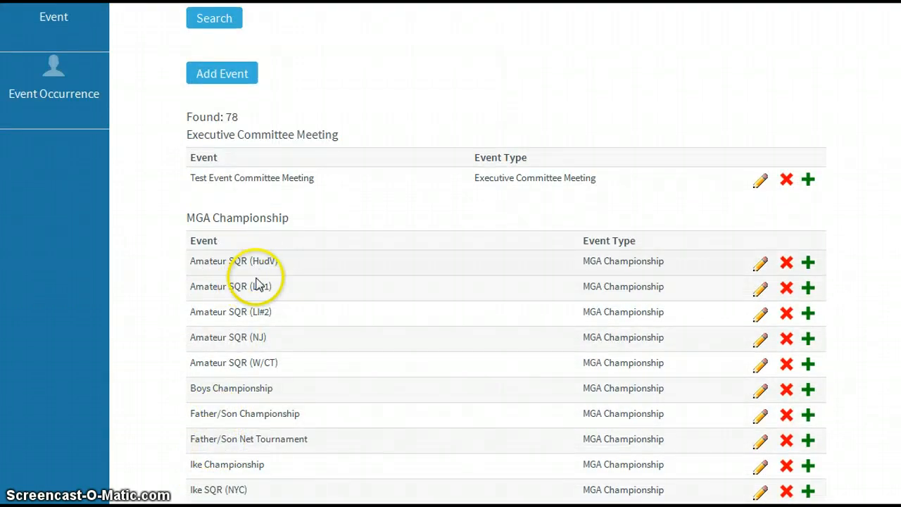
scroll(252, 330, up, 2)
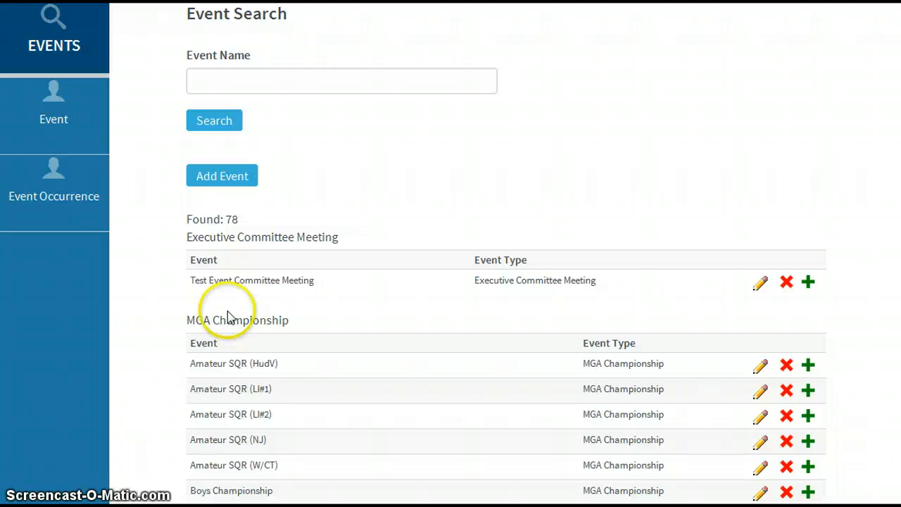
scroll(93, 335, up, 3)
click(51, 299)
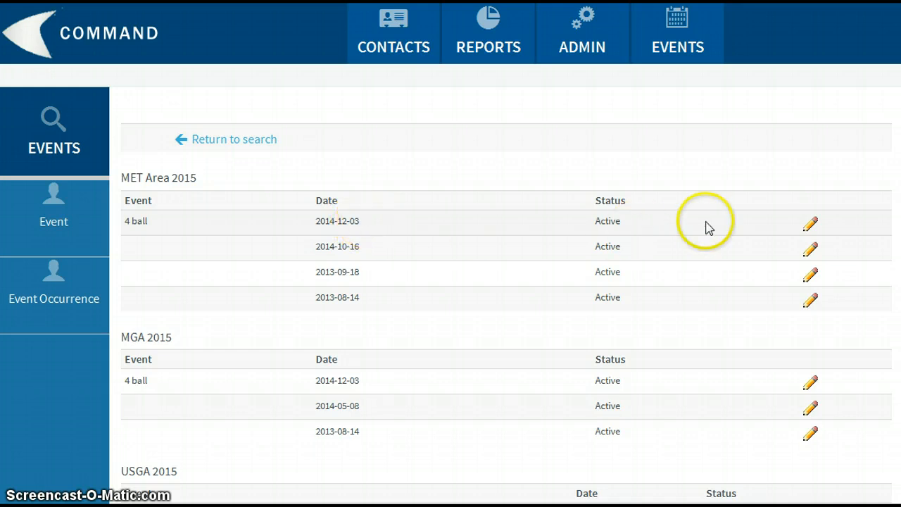
click(812, 226)
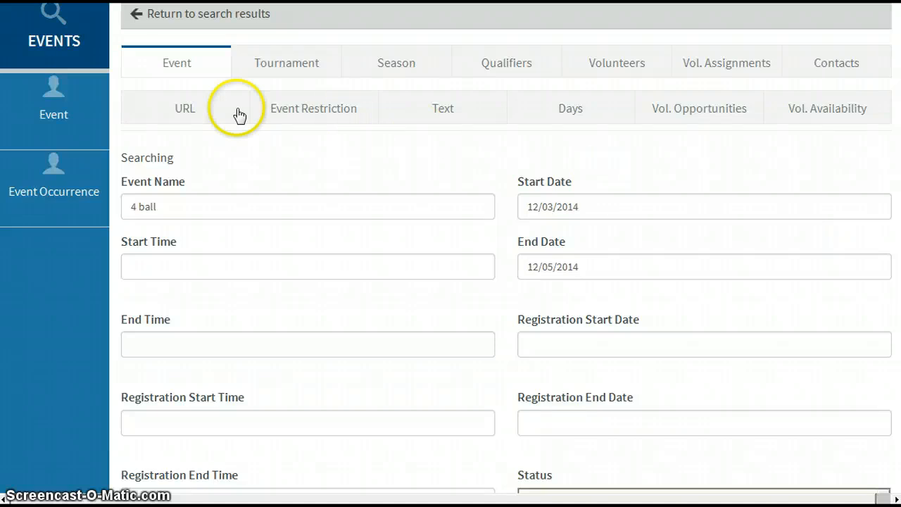
Step: Examine the occurrence's name, date, registration and status fields and the list of selectable clubs
click(209, 204)
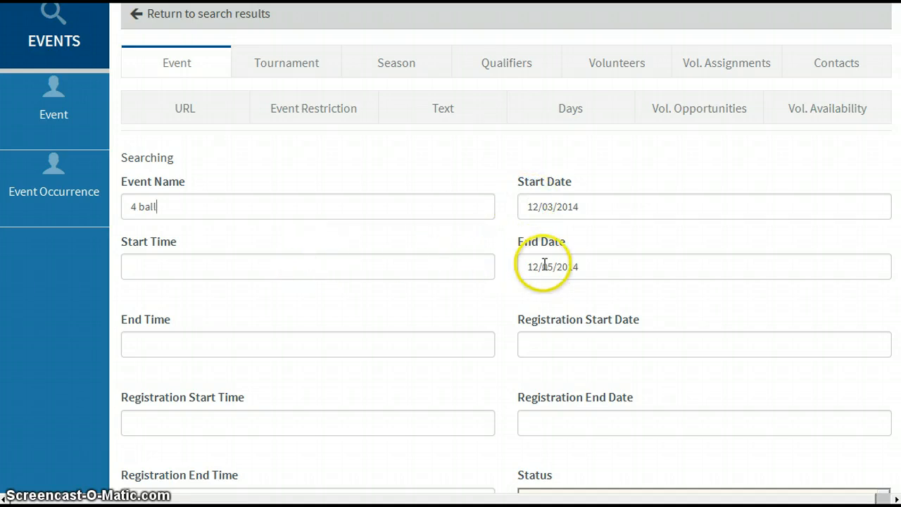
scroll(544, 264, down, 2)
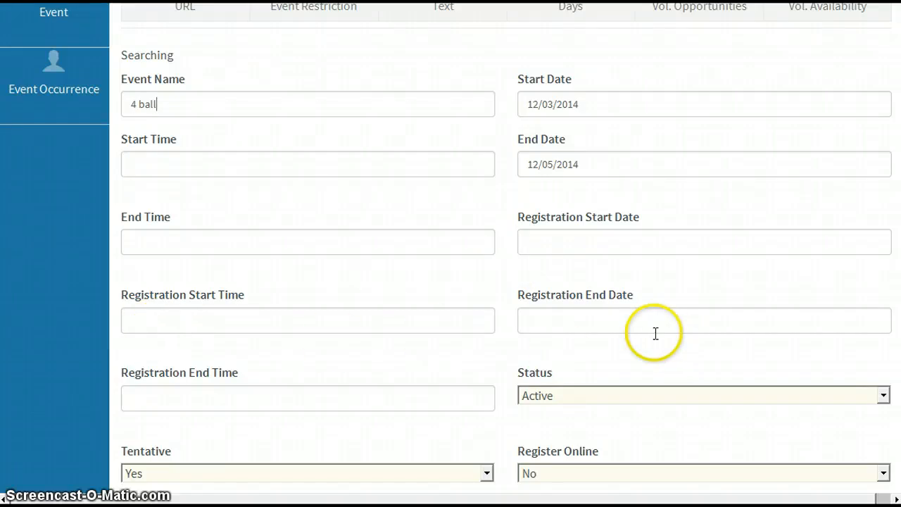
scroll(630, 331, down, 2)
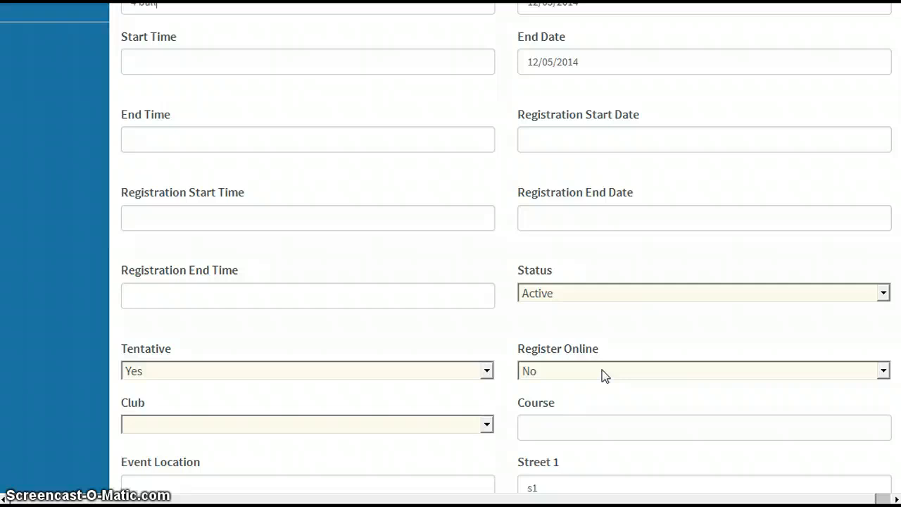
click(314, 424)
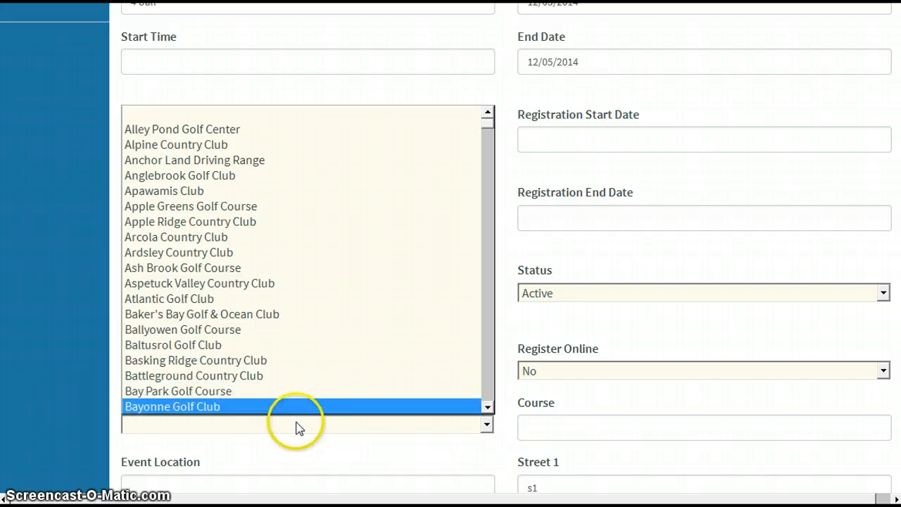
click(259, 429)
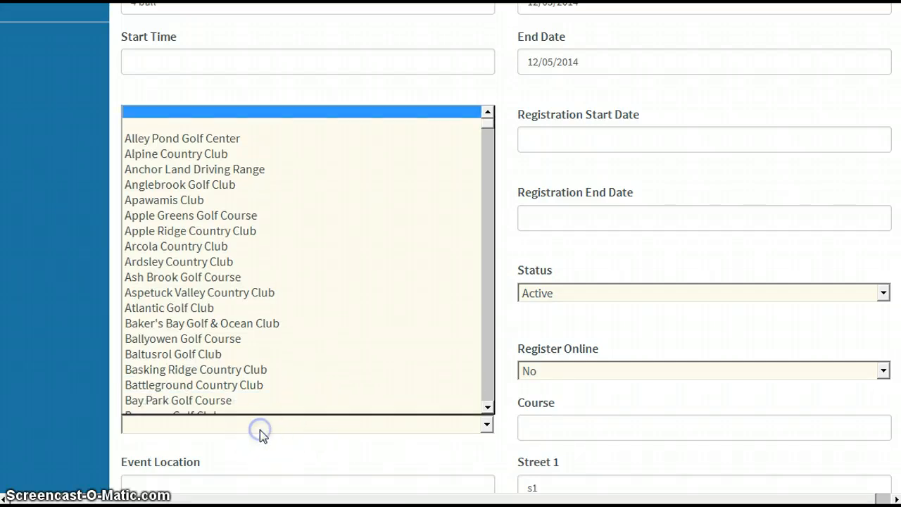
click(66, 360)
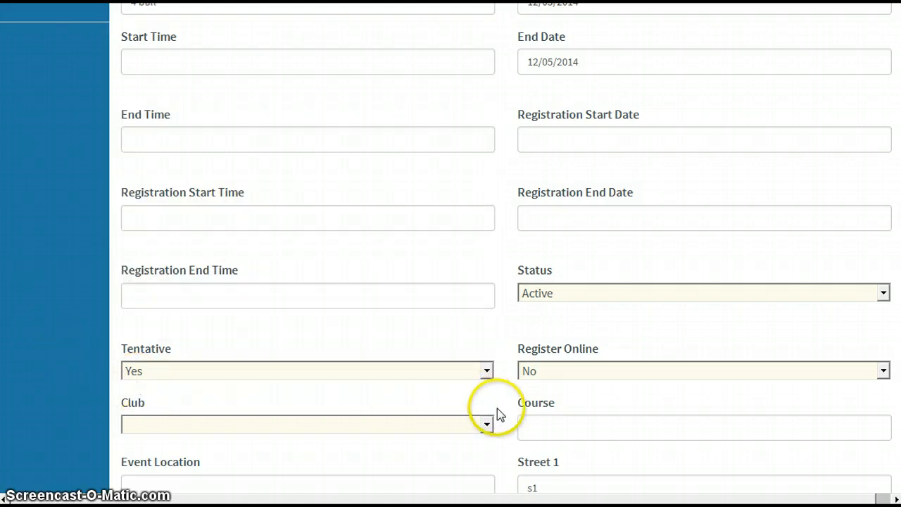
Step: Review the course, location, description and note fields of the 4 ball occurrence, and save the event details
scroll(612, 418, down, 3)
click(593, 326)
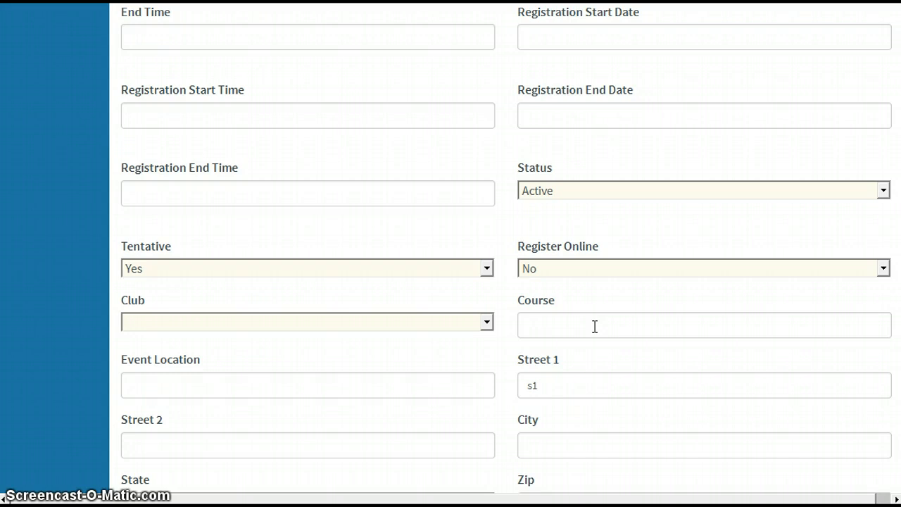
scroll(595, 326, down, 3)
click(457, 315)
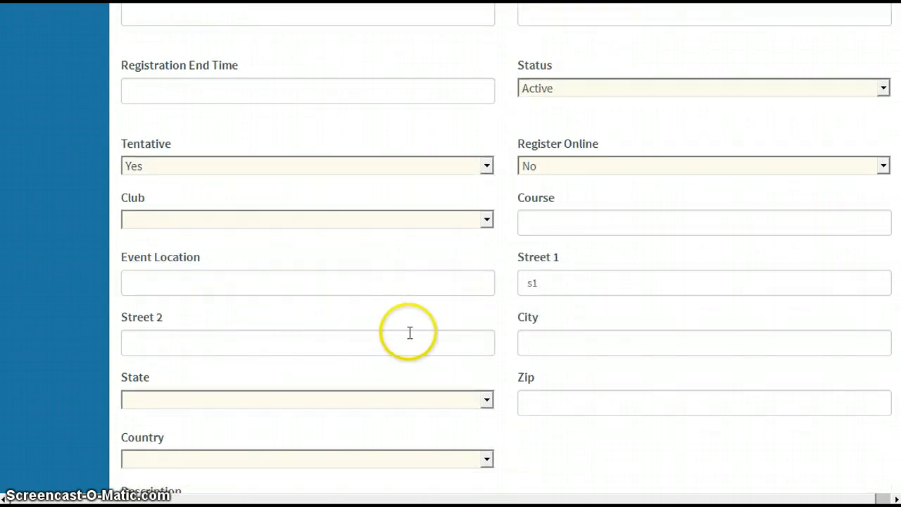
scroll(398, 342, down, 4)
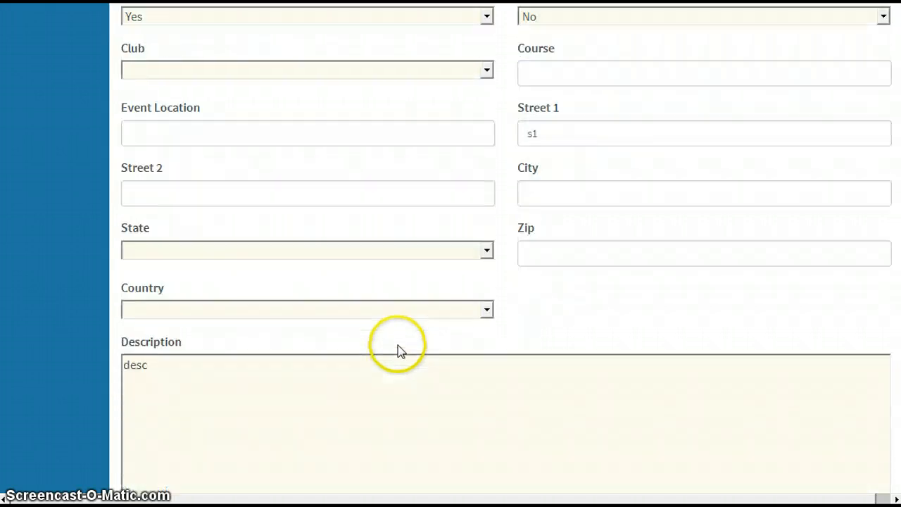
scroll(398, 345, down, 4)
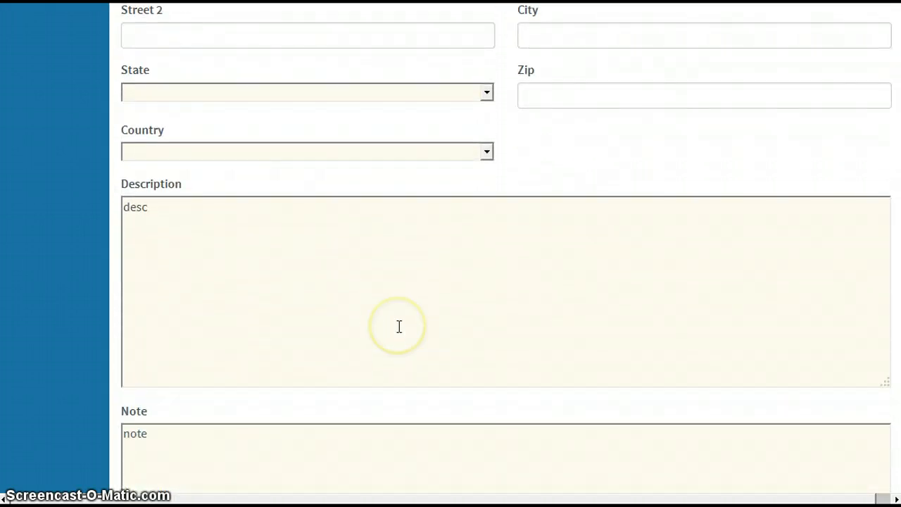
scroll(399, 326, down, 4)
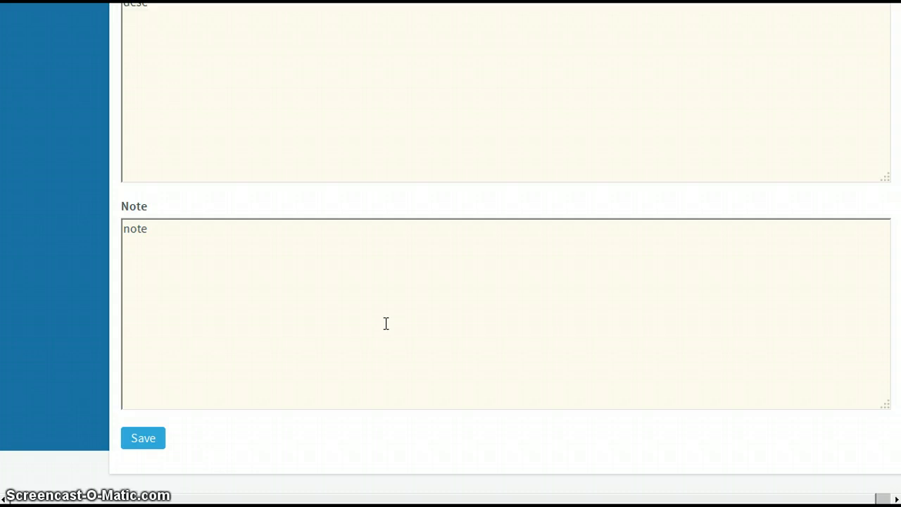
click(143, 437)
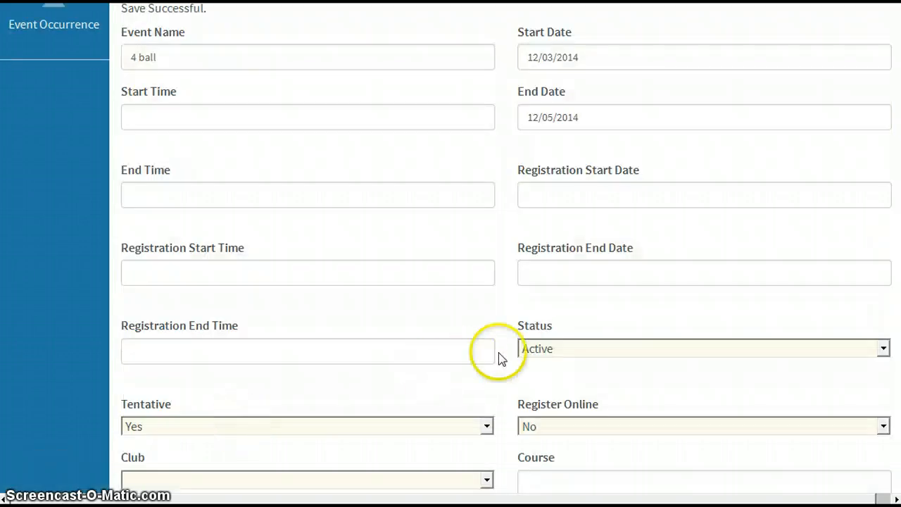
Step: Open the occurrence's tournament details and examine the Format, Qualifying Window and Event Tournament System fields
scroll(542, 335, up, 5)
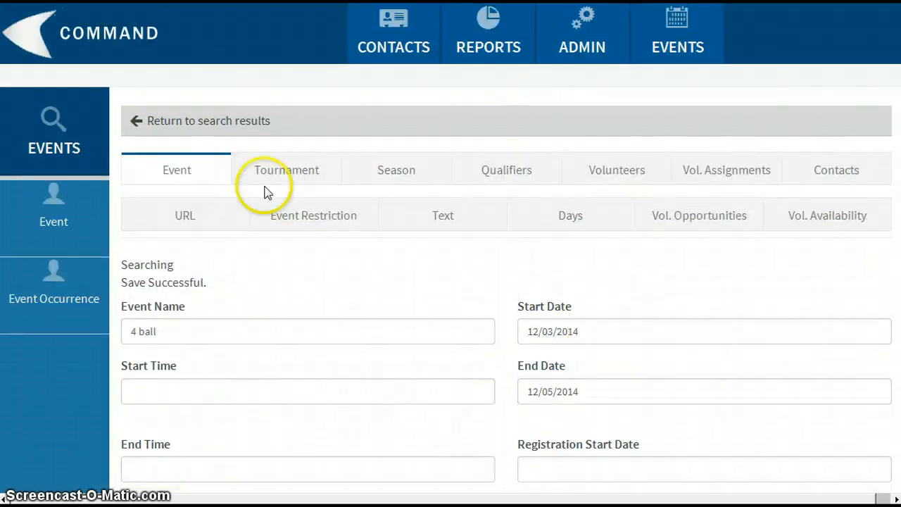
click(278, 176)
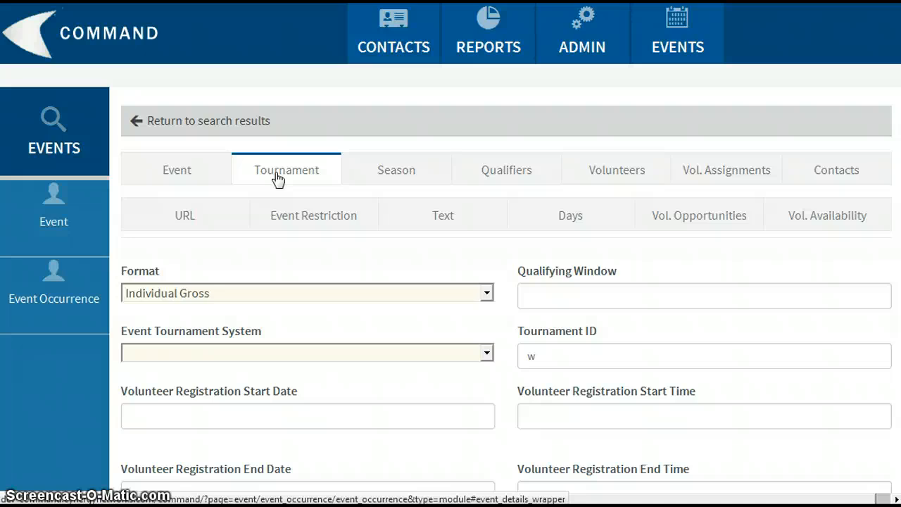
scroll(318, 201, down, 3)
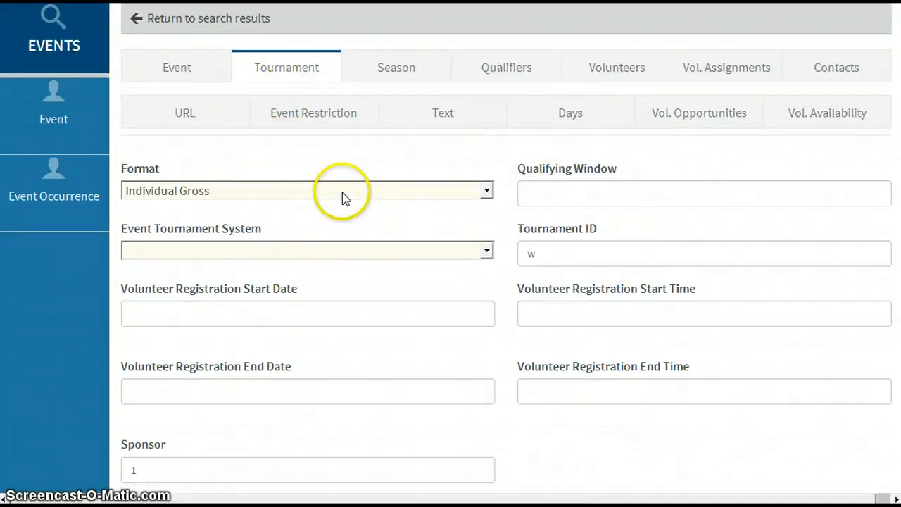
click(342, 193)
click(383, 195)
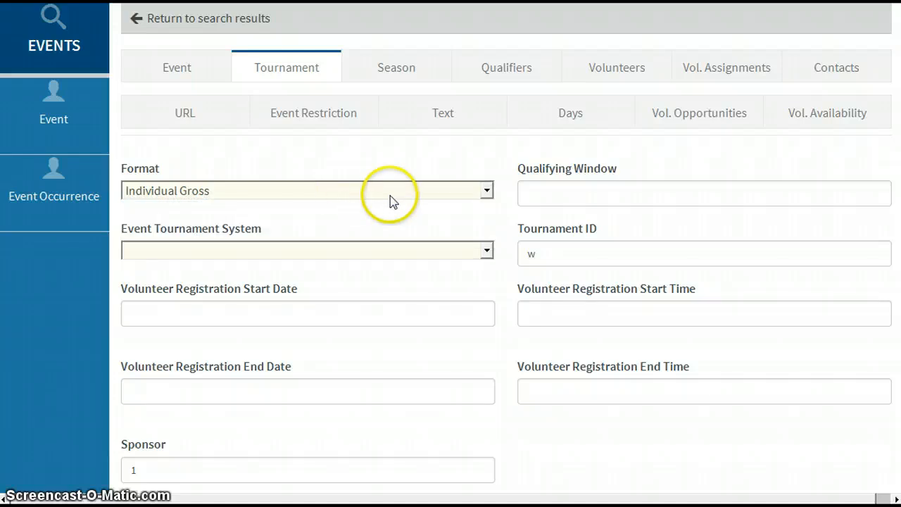
click(566, 186)
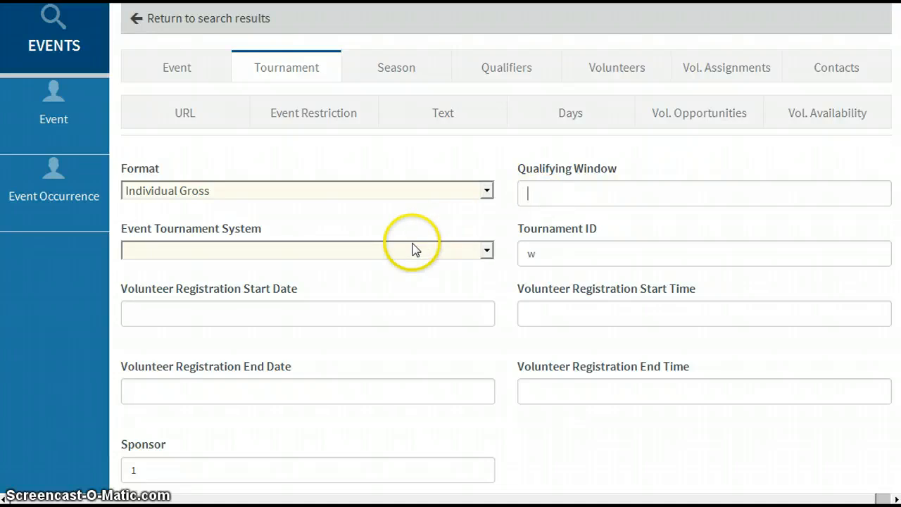
click(382, 256)
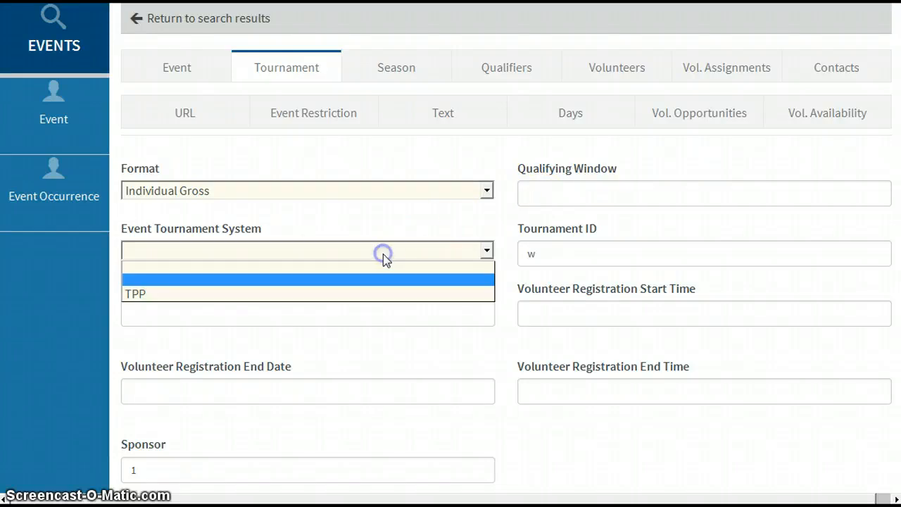
click(463, 228)
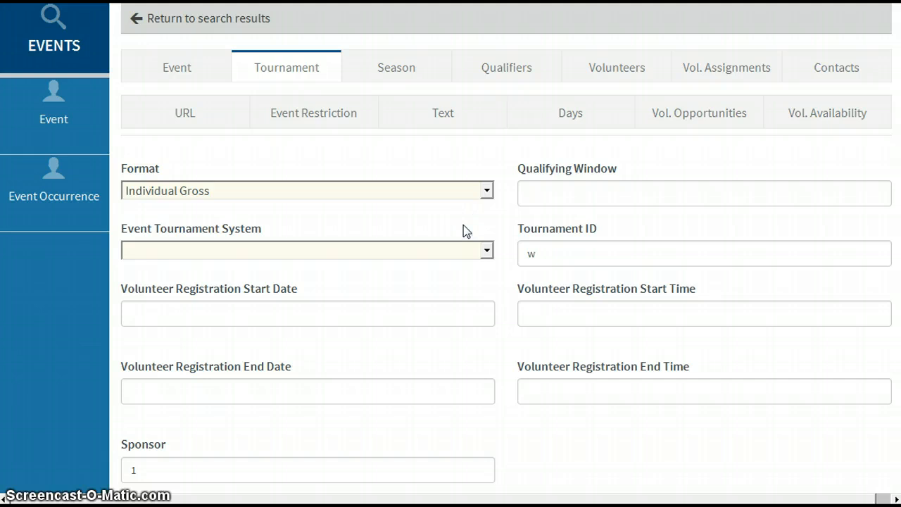
Step: Examine the Tournament ID, volunteer registration dates and times, Sponsor and Eligibility Requirements fields
click(582, 253)
click(339, 311)
click(578, 310)
scroll(382, 382, down, 3)
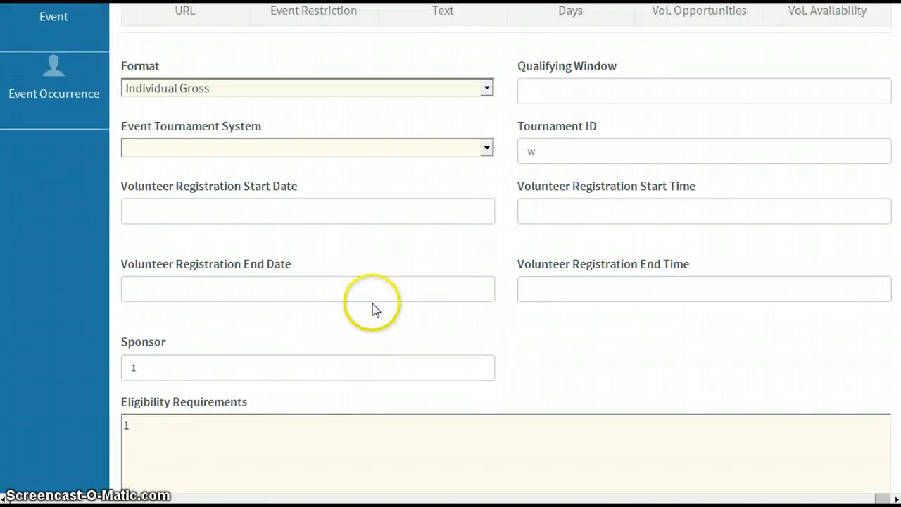
scroll(537, 321, down, 6)
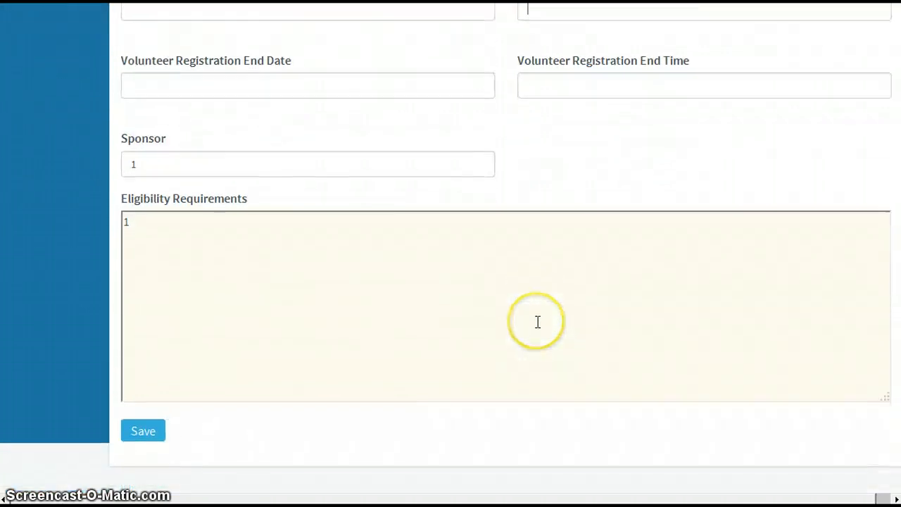
drag(157, 167, 118, 168)
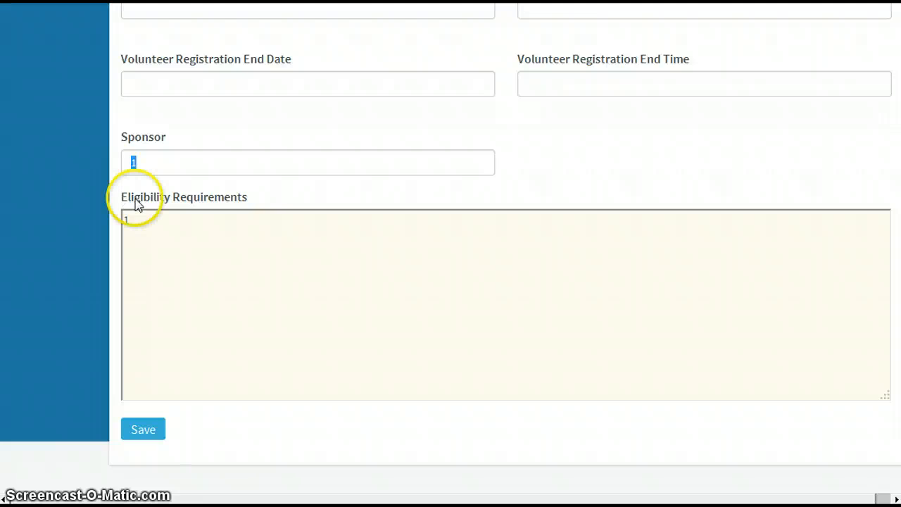
click(139, 223)
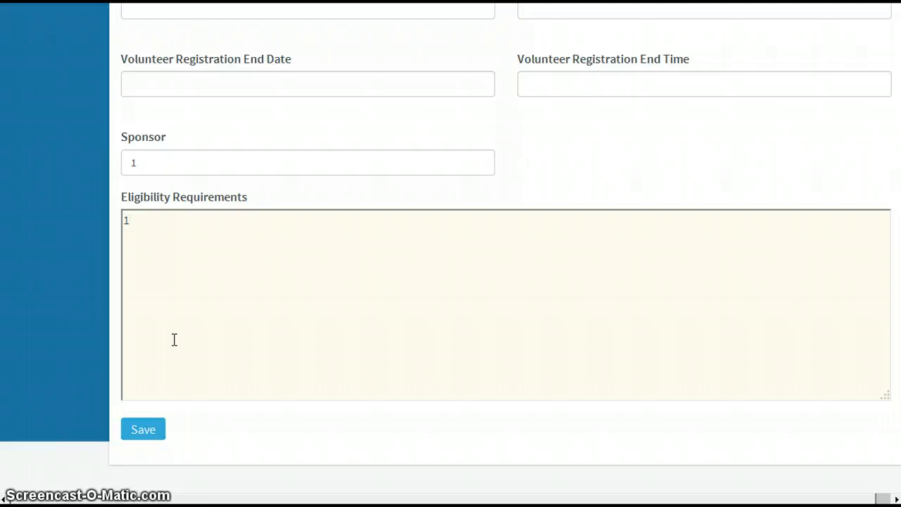
scroll(174, 341, up, 2)
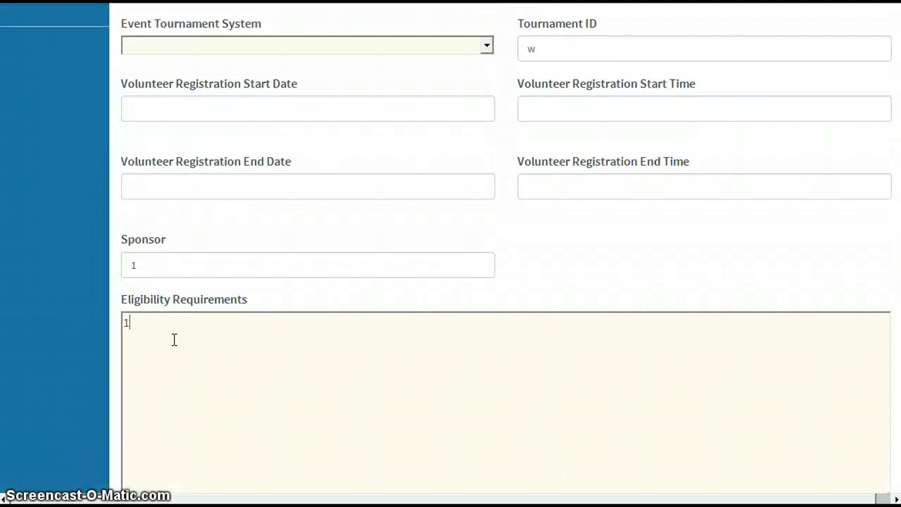
scroll(174, 339, up, 2)
scroll(173, 338, down, 4)
scroll(176, 343, up, 8)
scroll(179, 347, up, 2)
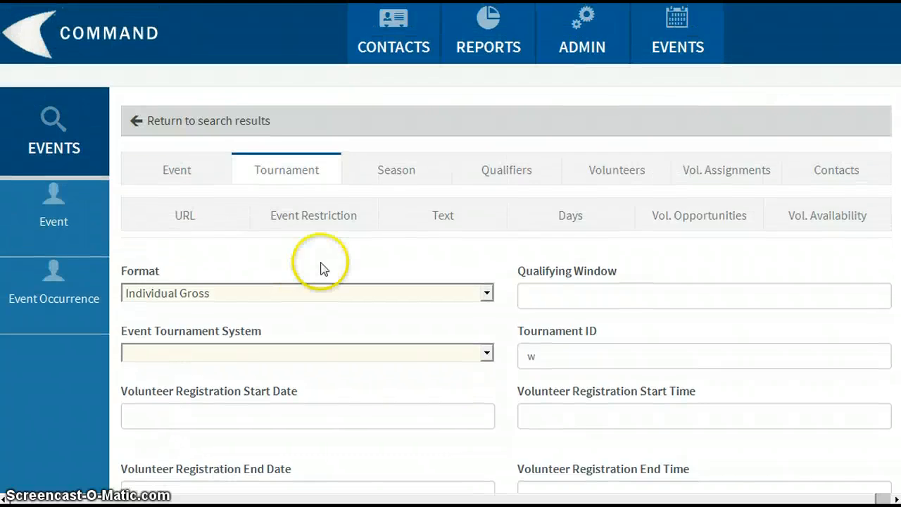
Step: Open the MGA 2015 entry among the occurrence's seasons for editing and examine the selectable seasons
click(393, 173)
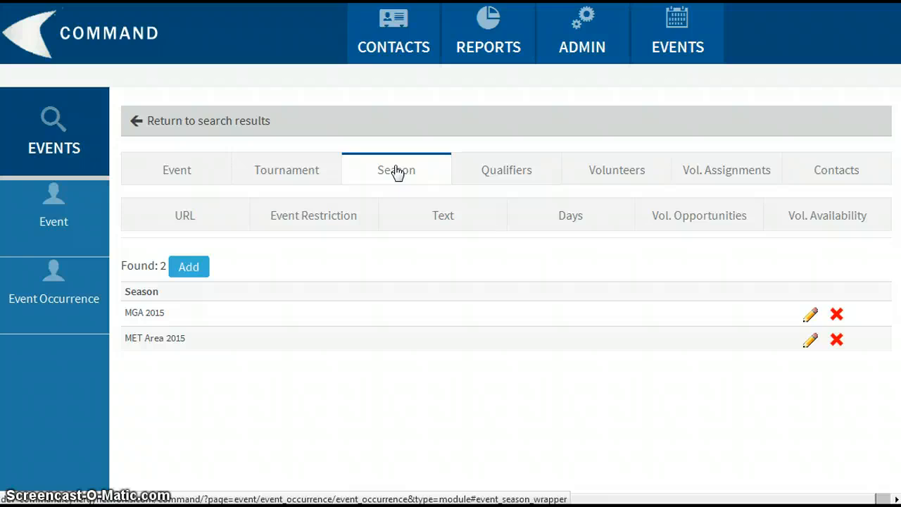
click(396, 172)
click(186, 325)
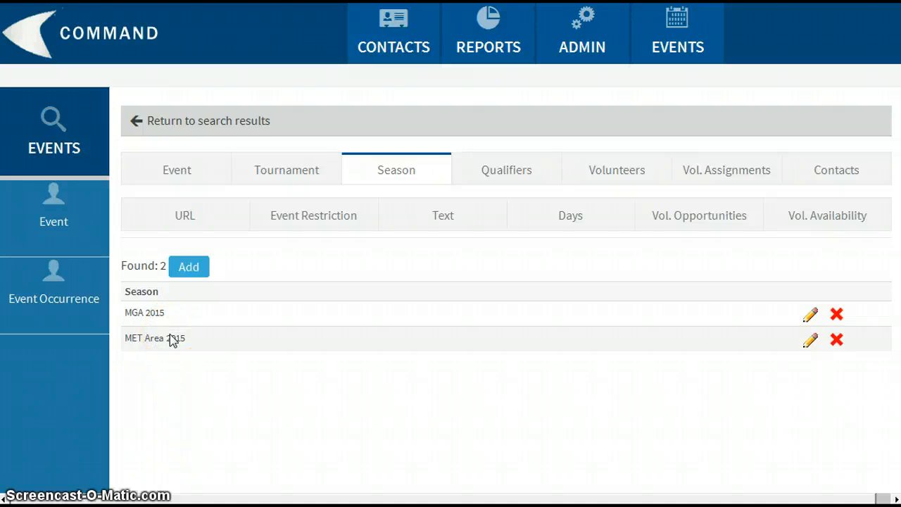
click(811, 318)
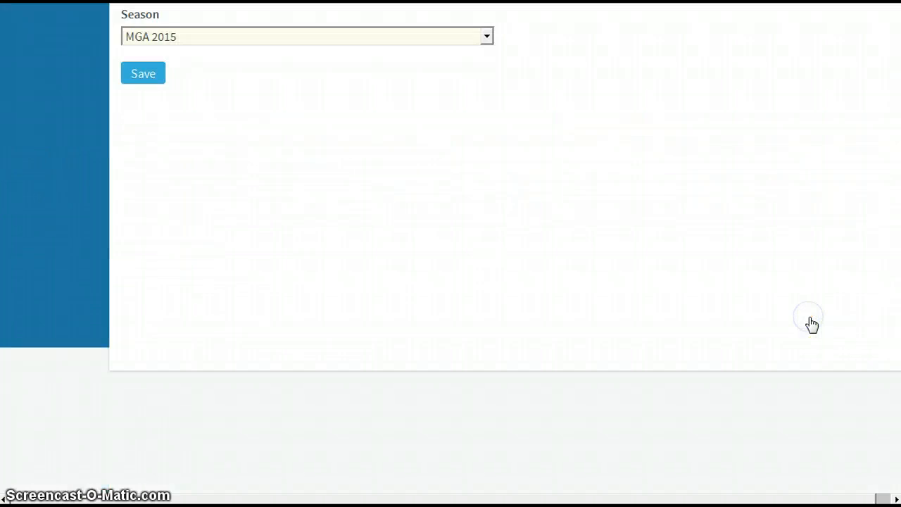
click(448, 37)
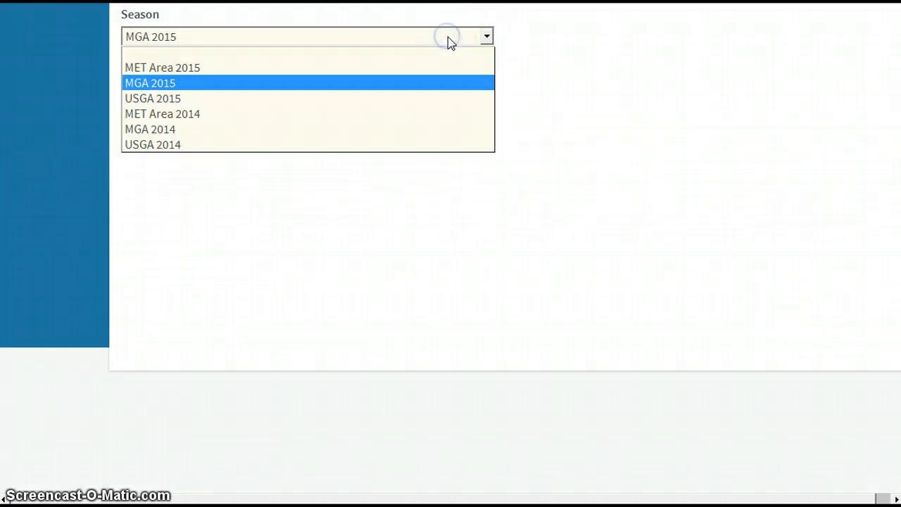
click(448, 37)
click(568, 99)
scroll(569, 98, up, 5)
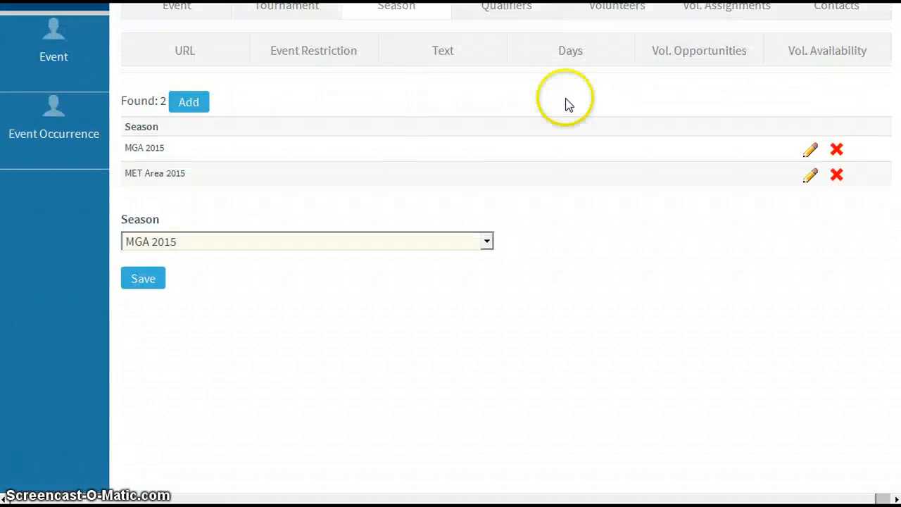
Step: Start adding a qualifier to the occurrence and examine the selectable event qualifiers
click(536, 108)
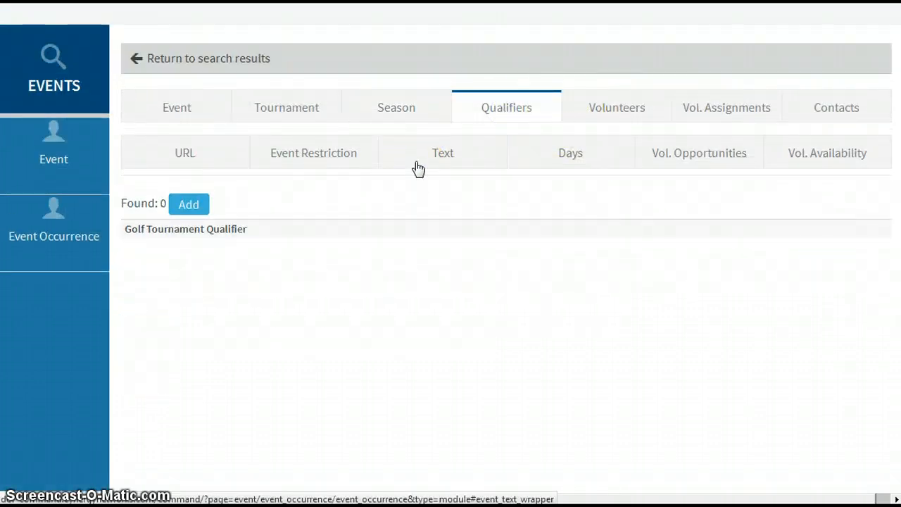
click(187, 203)
scroll(188, 207, down, 1)
click(240, 270)
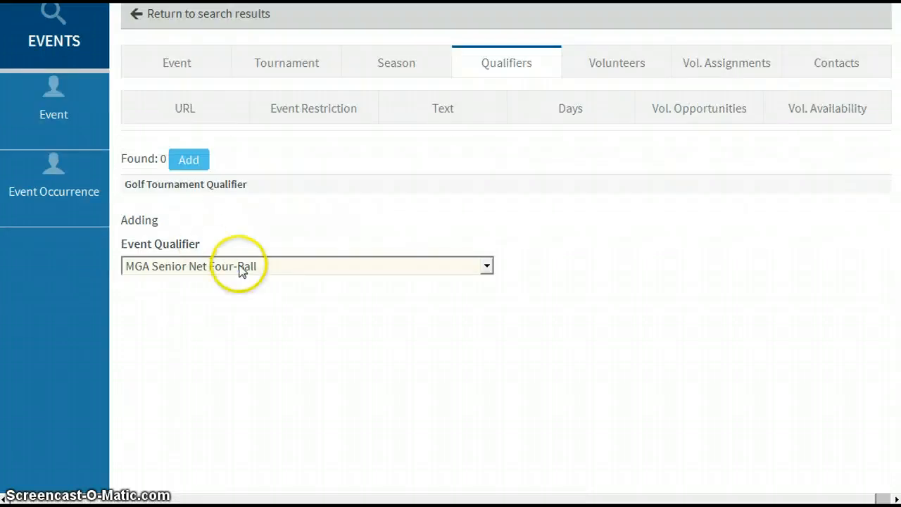
click(243, 266)
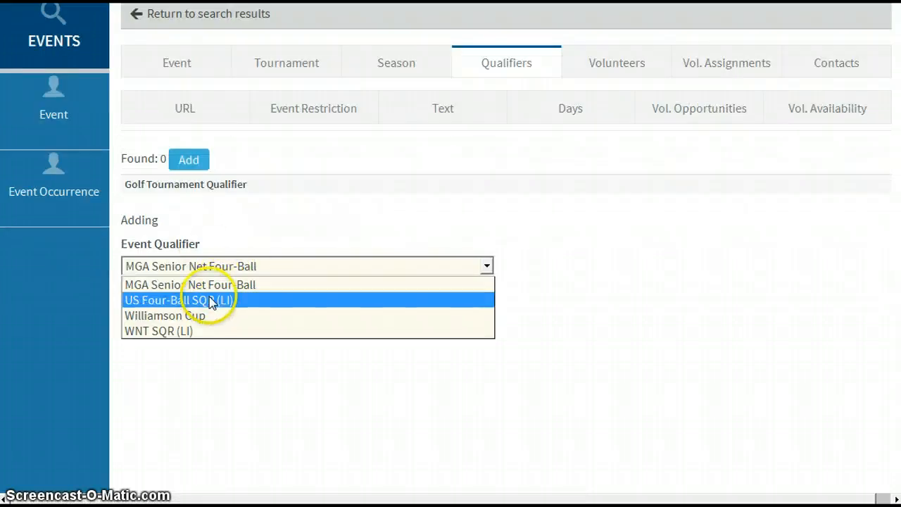
click(323, 221)
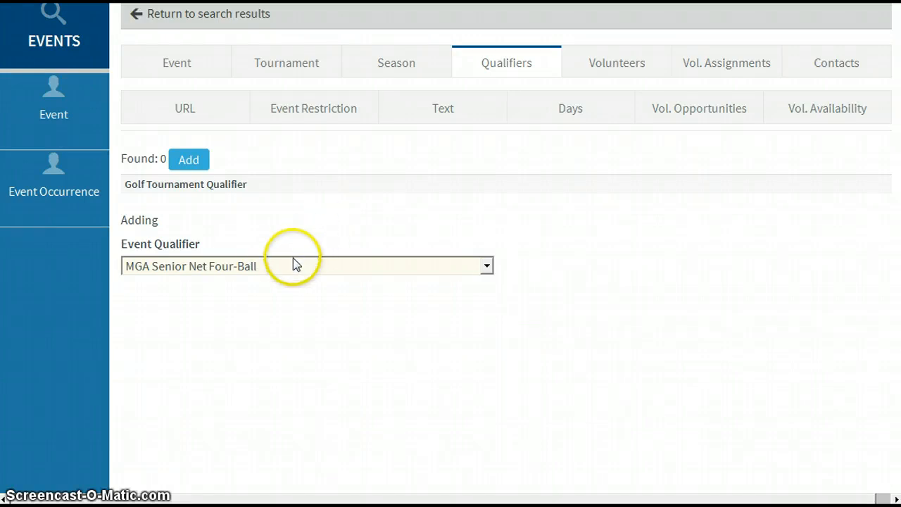
scroll(385, 212, up, 3)
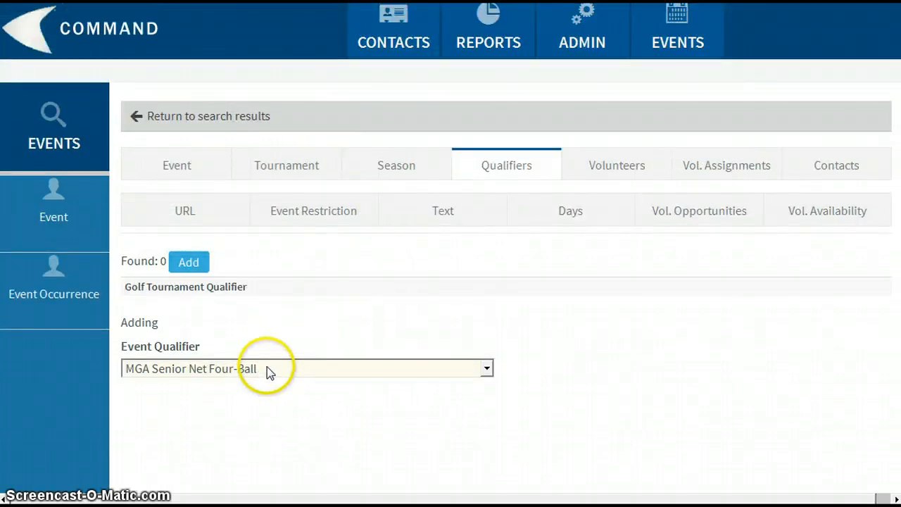
Step: Open the first listed event volunteer for editing and examine the availability entry for 12/03/2014
click(626, 169)
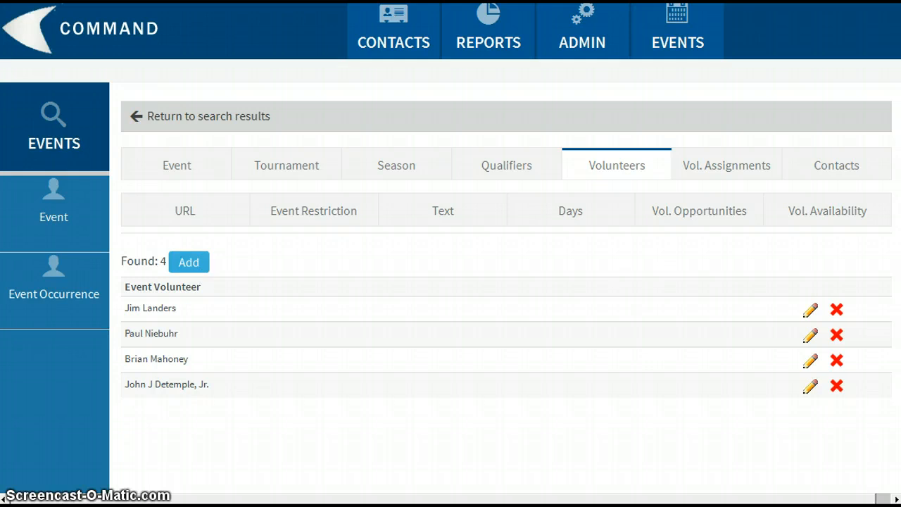
click(811, 310)
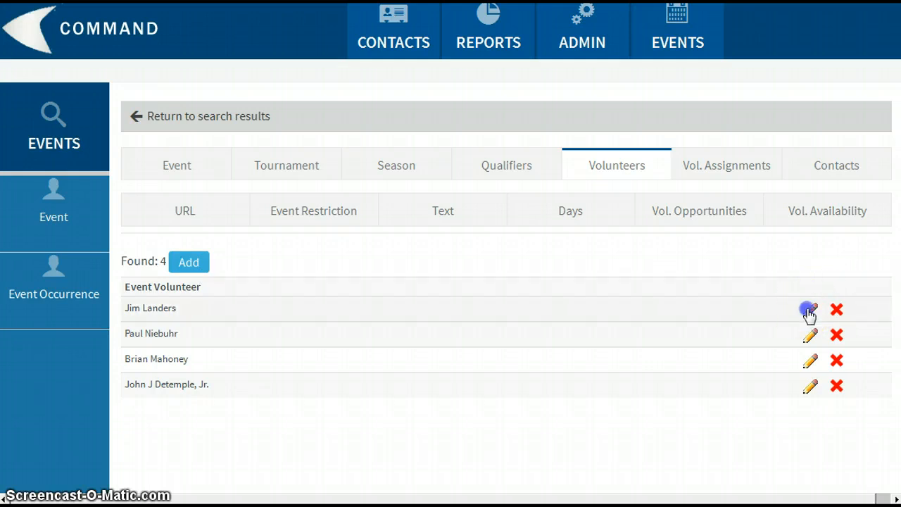
scroll(807, 309, down, 2)
scroll(789, 340, down, 4)
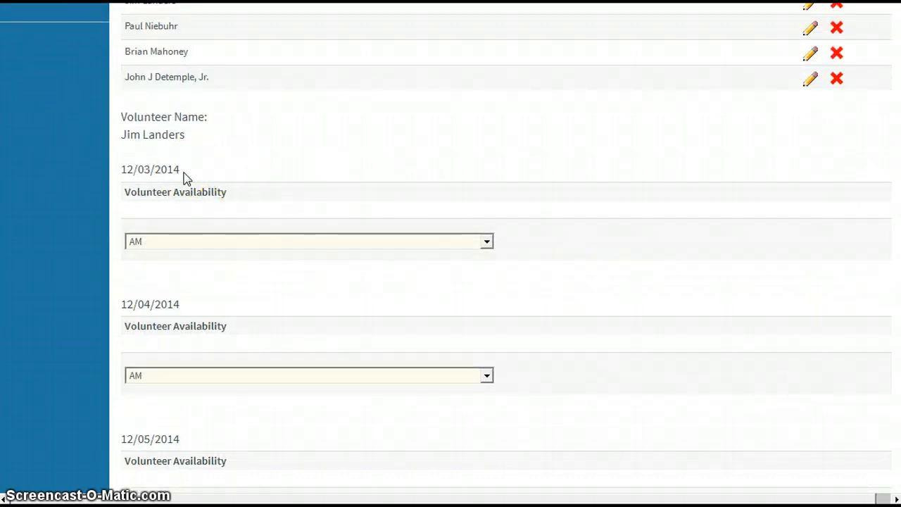
drag(185, 176, 124, 176)
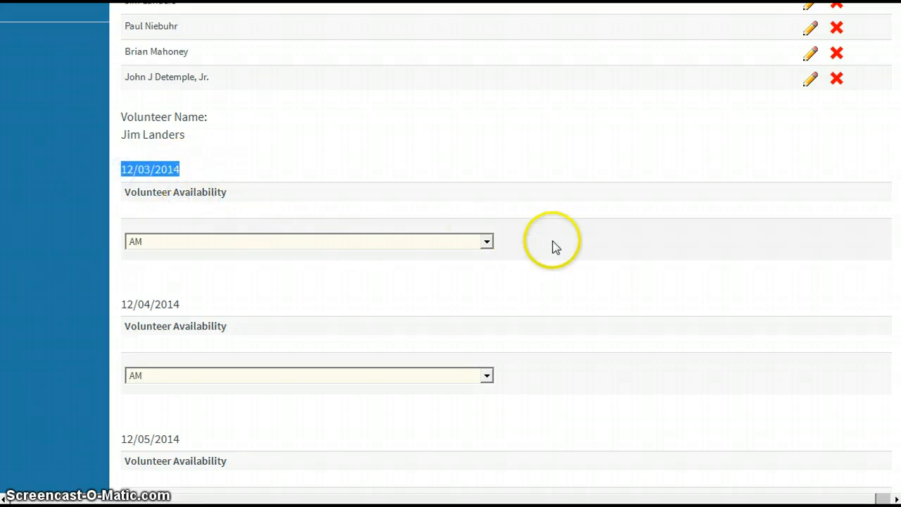
click(555, 246)
Step: Examine the availability options for 12/03/2014, keeping AM, and review the volunteer's availability on the remaining event days
click(483, 243)
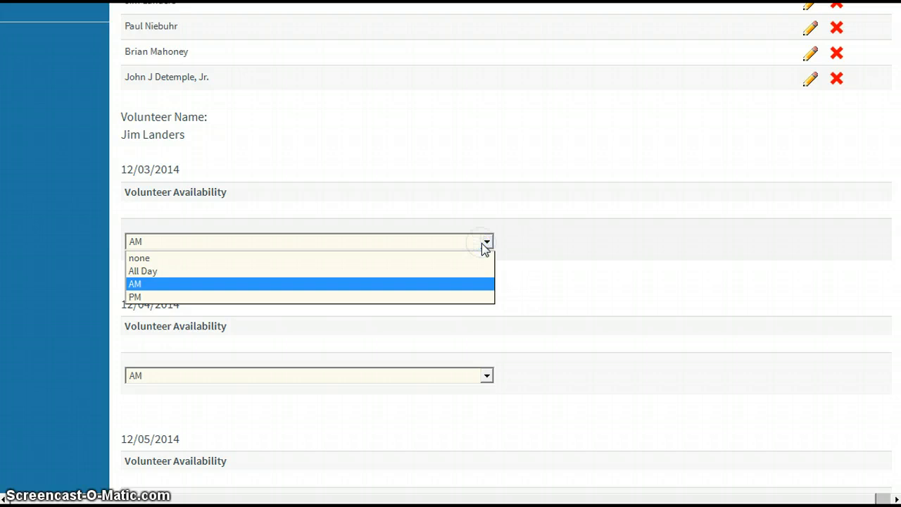
click(141, 285)
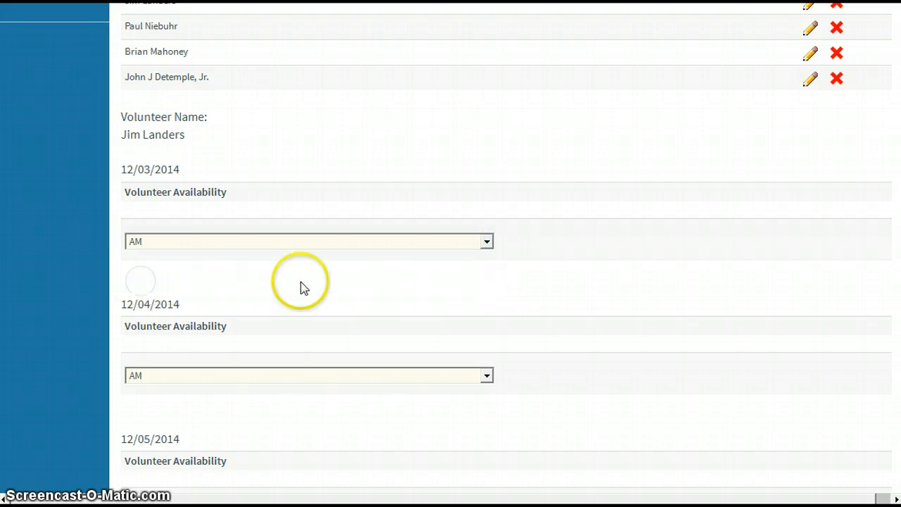
scroll(301, 282, down, 3)
scroll(187, 232, down, 3)
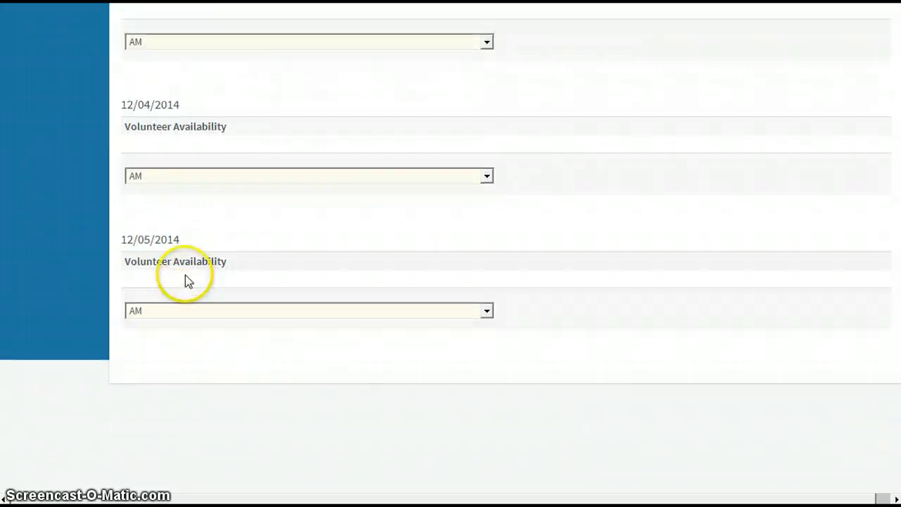
scroll(183, 297, up, 7)
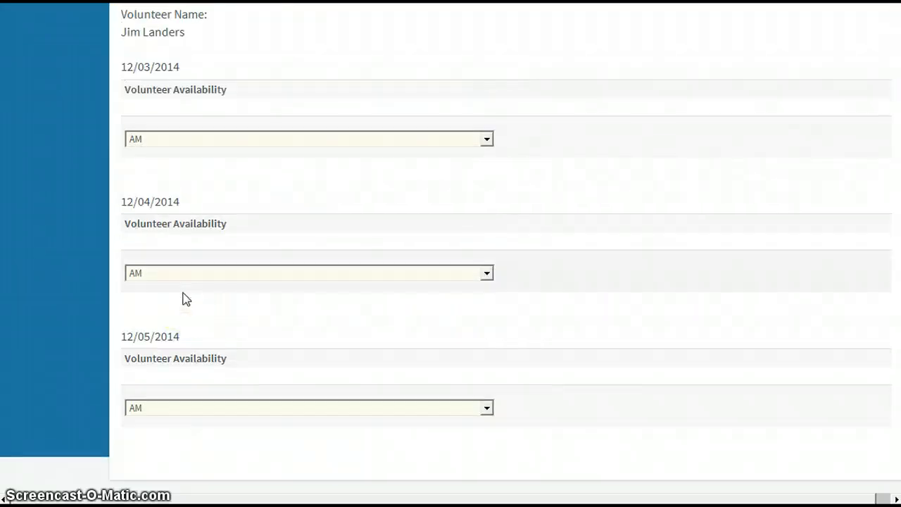
scroll(187, 296, up, 8)
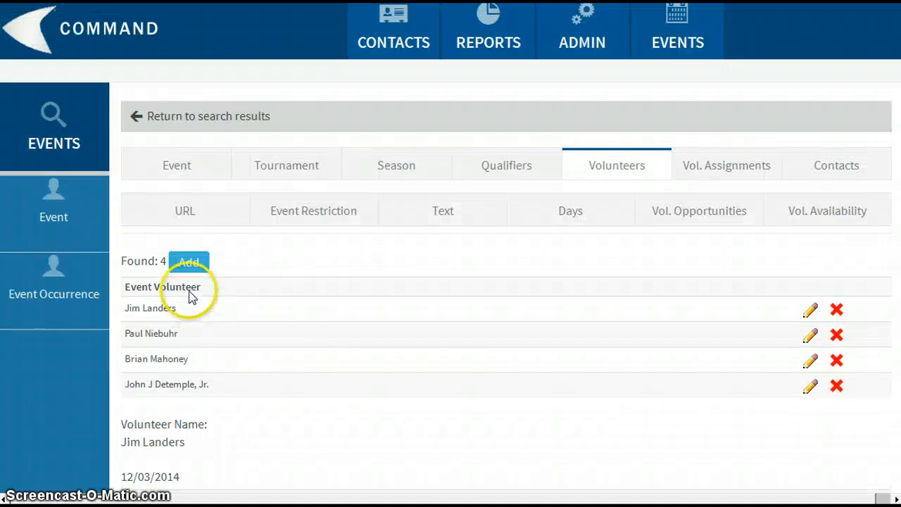
Step: Open the occurrence's volunteer assignments and examine each volunteer's availability, assignments and points for 12/03/2014
click(716, 168)
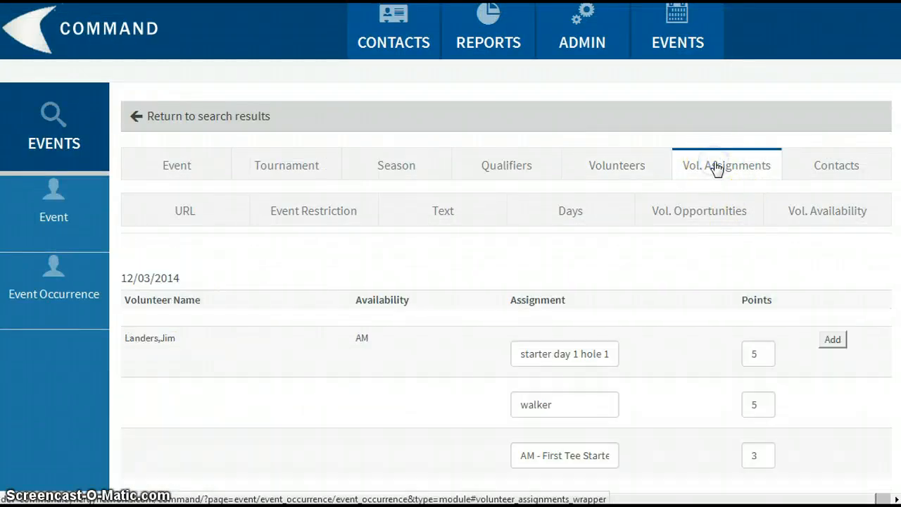
scroll(699, 254, down, 2)
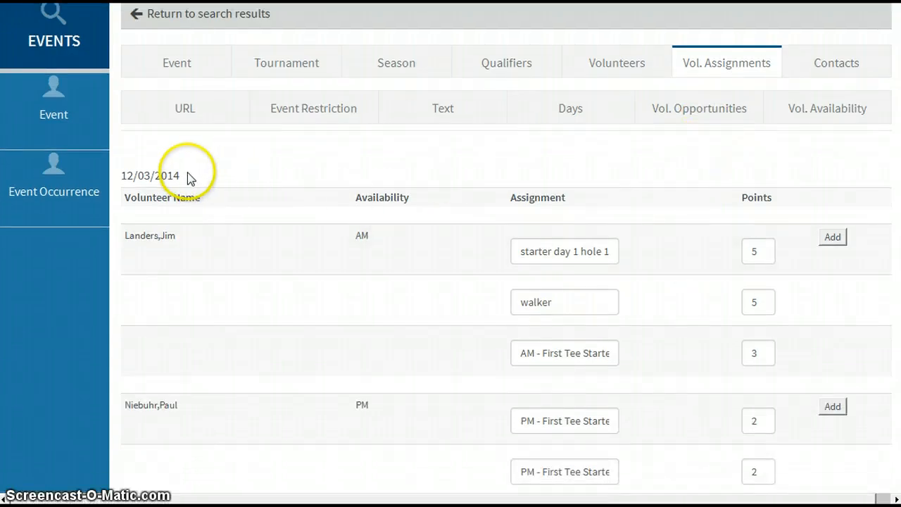
drag(189, 176, 124, 178)
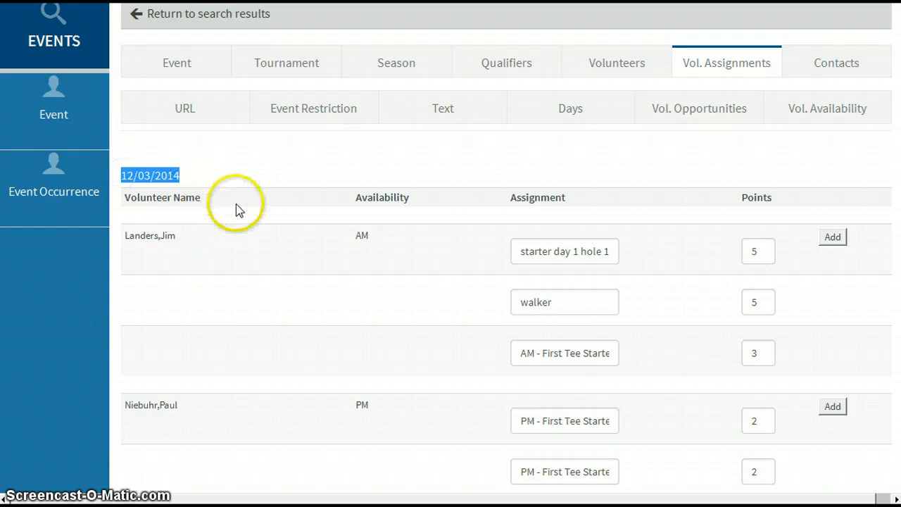
scroll(214, 179, down, 2)
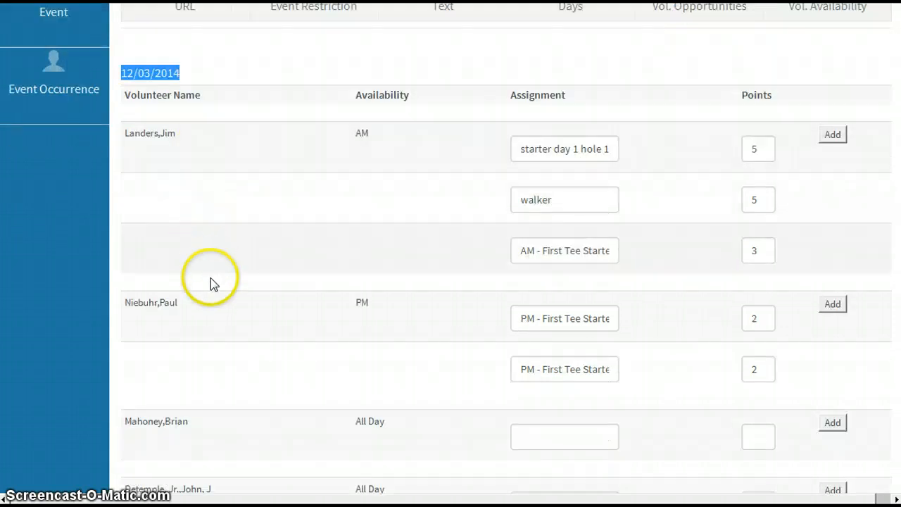
scroll(211, 281, down, 3)
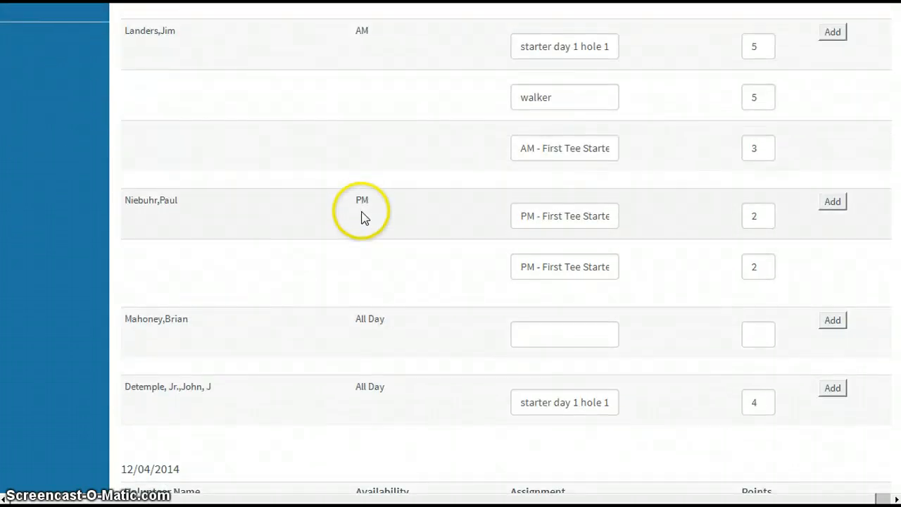
scroll(446, 296, down, 1)
scroll(446, 295, up, 4)
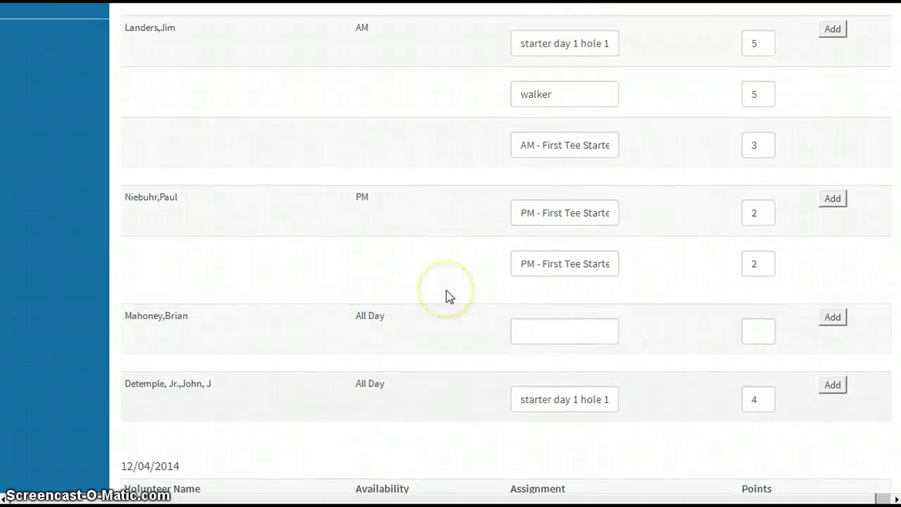
scroll(446, 296, down, 3)
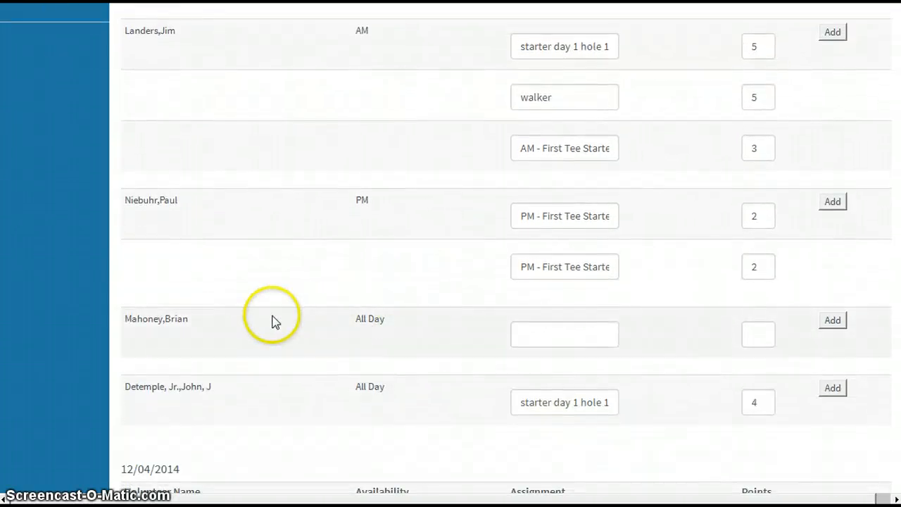
scroll(491, 228, up, 3)
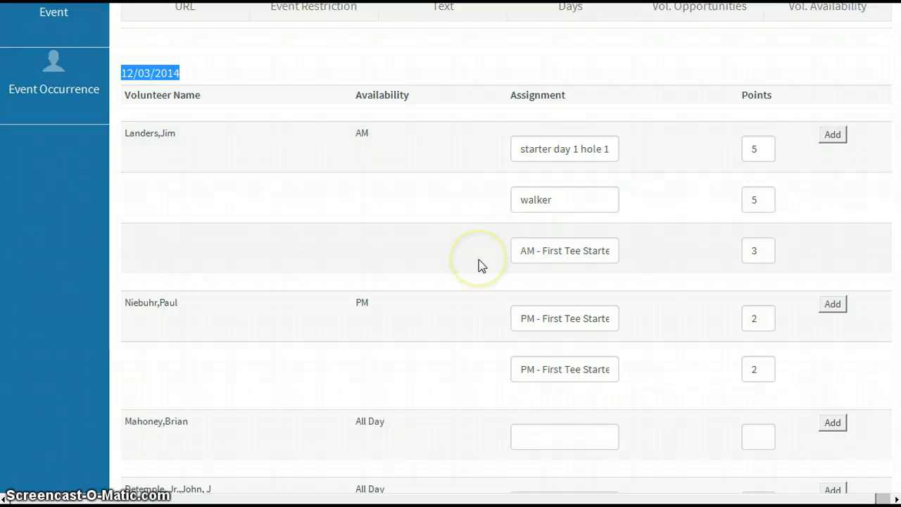
scroll(481, 264, down, 3)
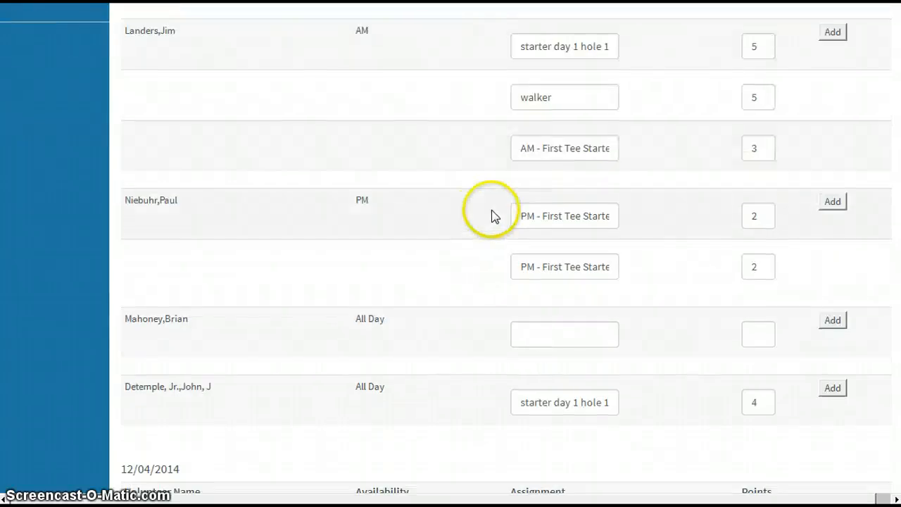
Step: Choose the suggested PM - First Tee Starter assignment for the unassigned all-day volunteer on 12/03/2014
scroll(476, 268, down, 3)
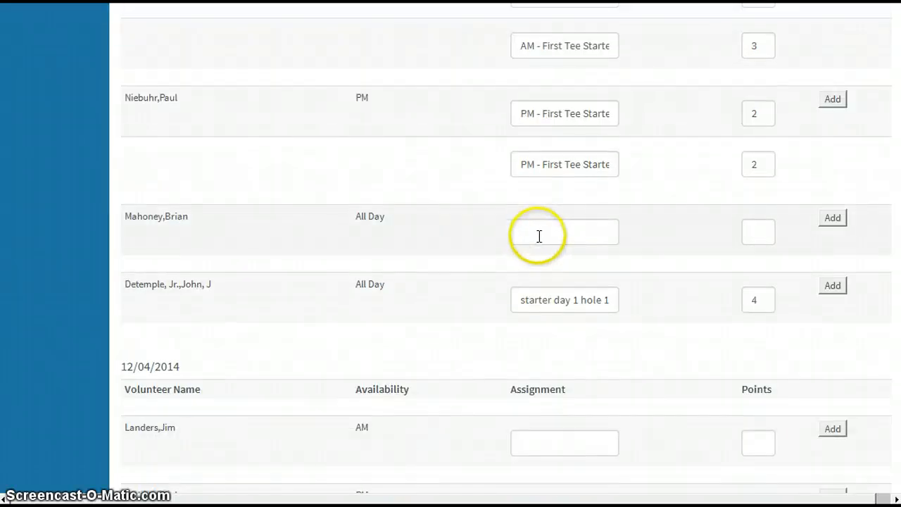
click(532, 234)
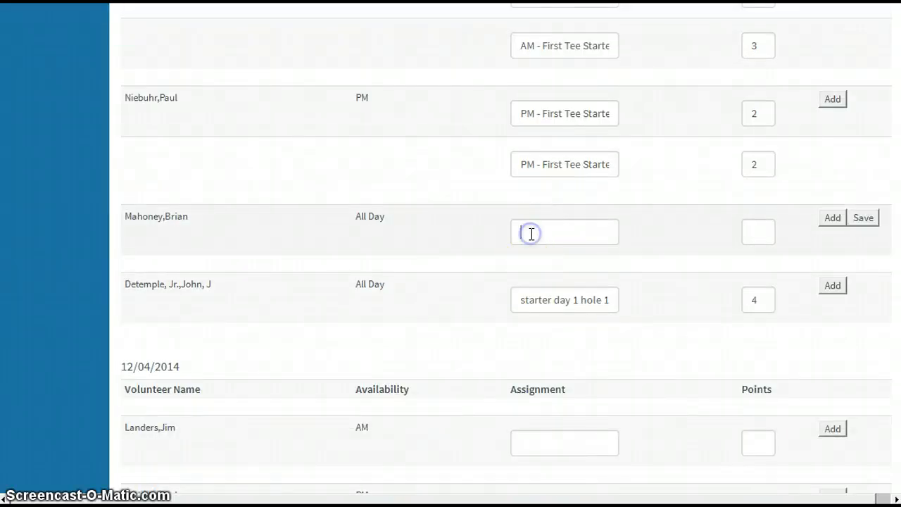
click(531, 234)
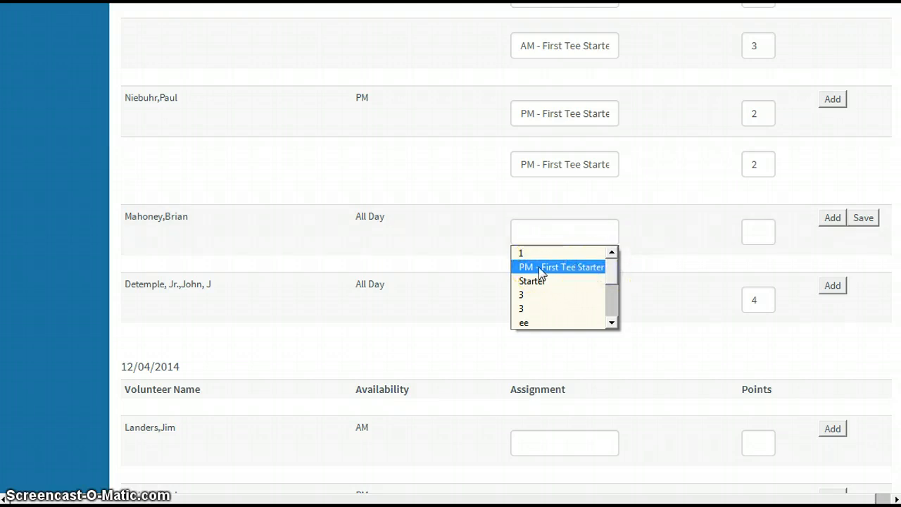
click(539, 268)
Step: Set the third volunteer's 12/03/2014 assignment to Chair and save it
click(571, 244)
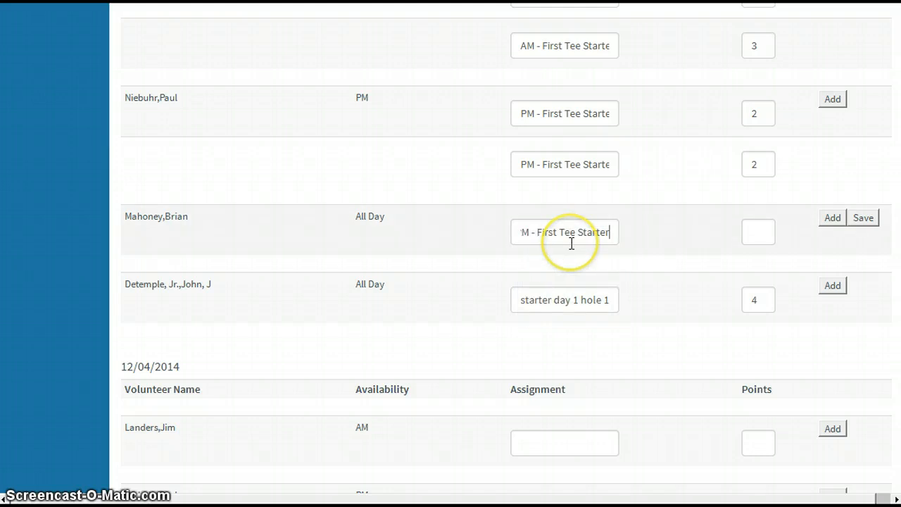
key(ctrl+a)
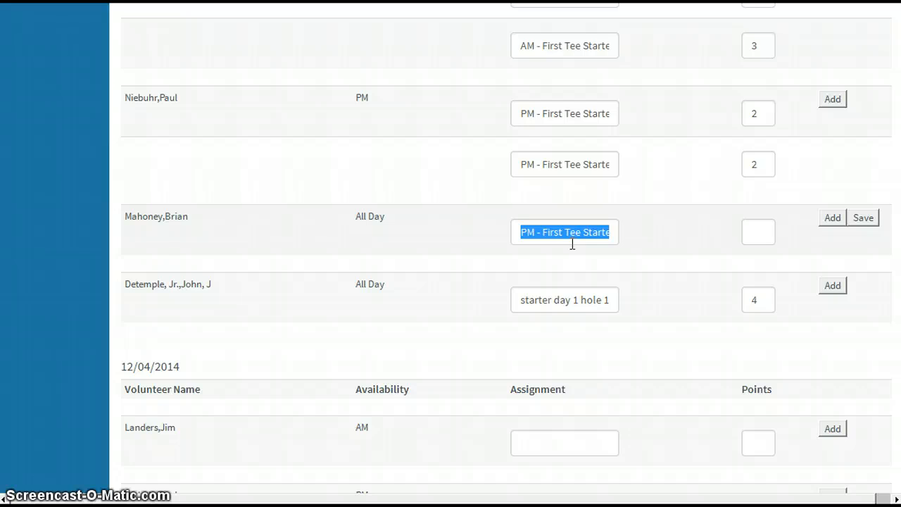
text(Chair)
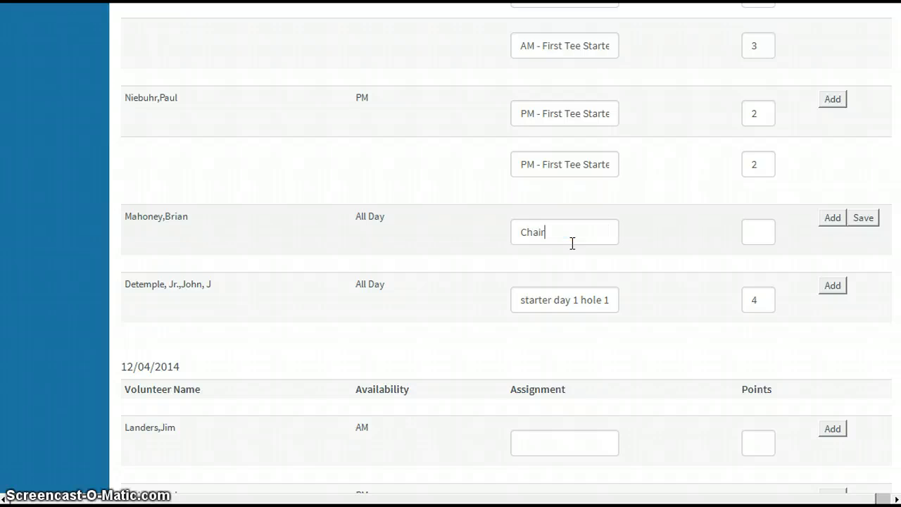
click(868, 224)
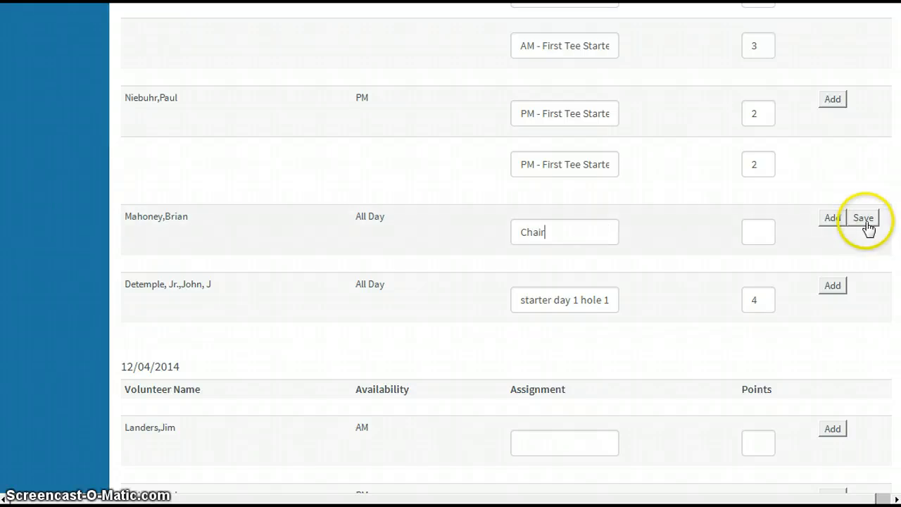
Step: Give the Chair assignment on 12/03/2014 5 points and save the row
click(751, 232)
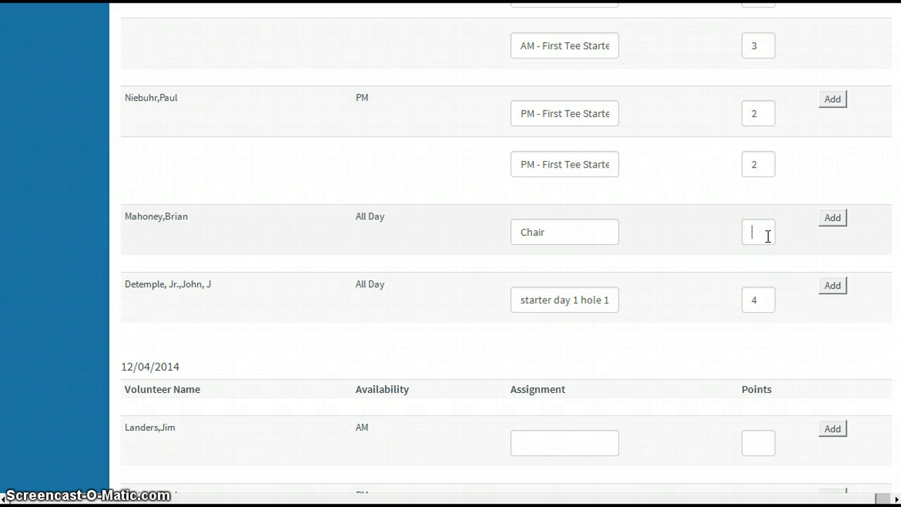
text(5)
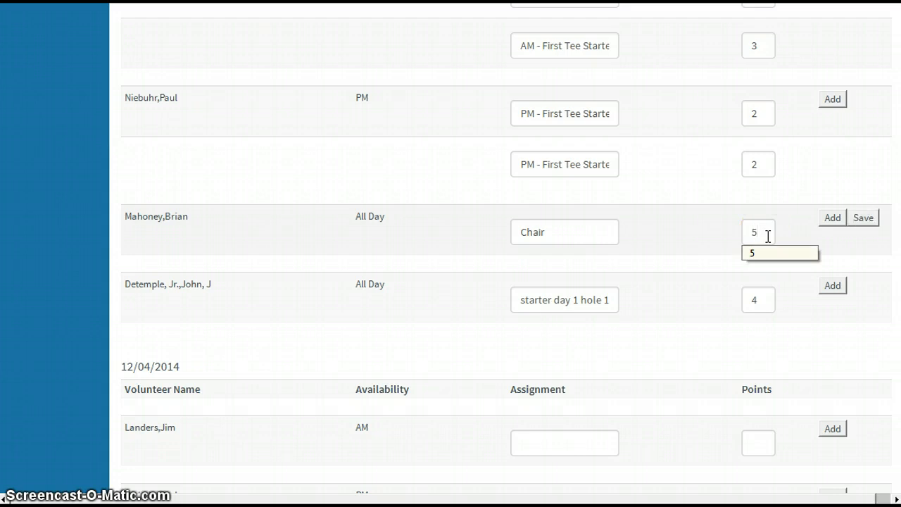
click(863, 219)
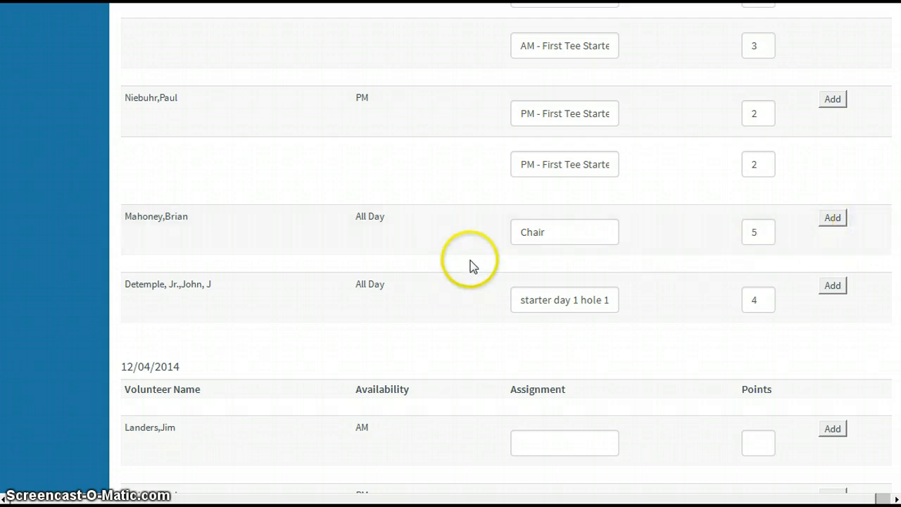
Step: Add a further First Tee Starter assignment with 3 points for the all-day Chair volunteer on 12/03/2014
click(837, 222)
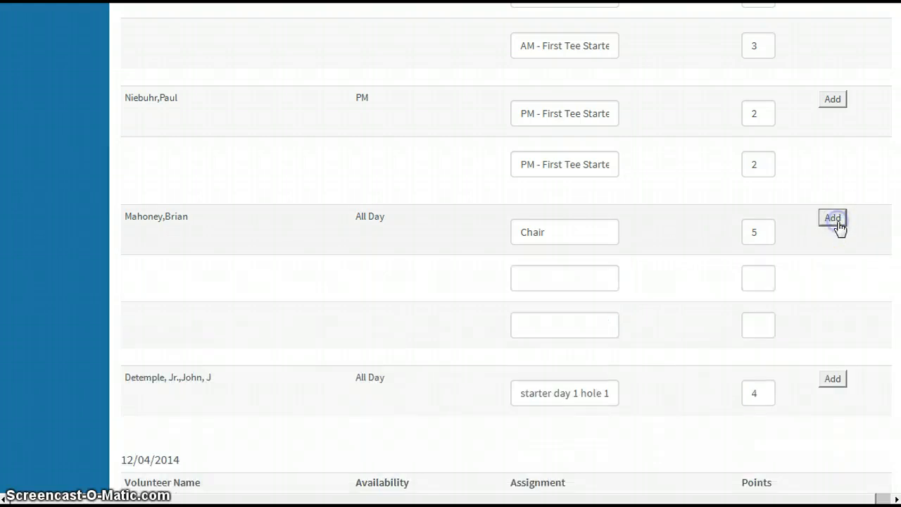
click(540, 277)
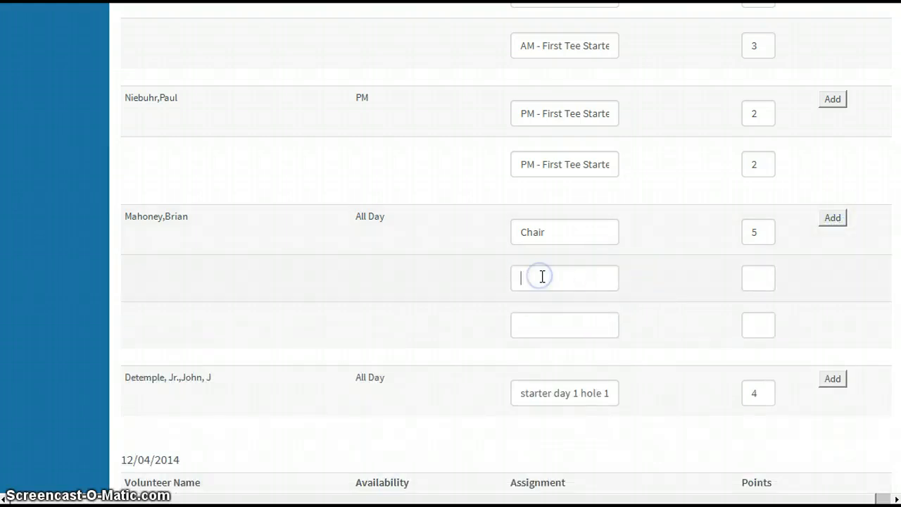
click(540, 277)
click(546, 324)
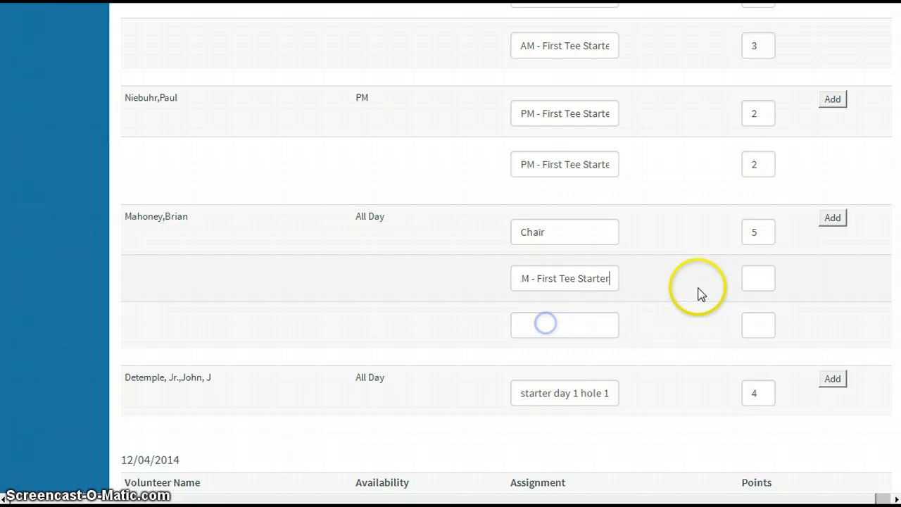
click(757, 274)
text(3)
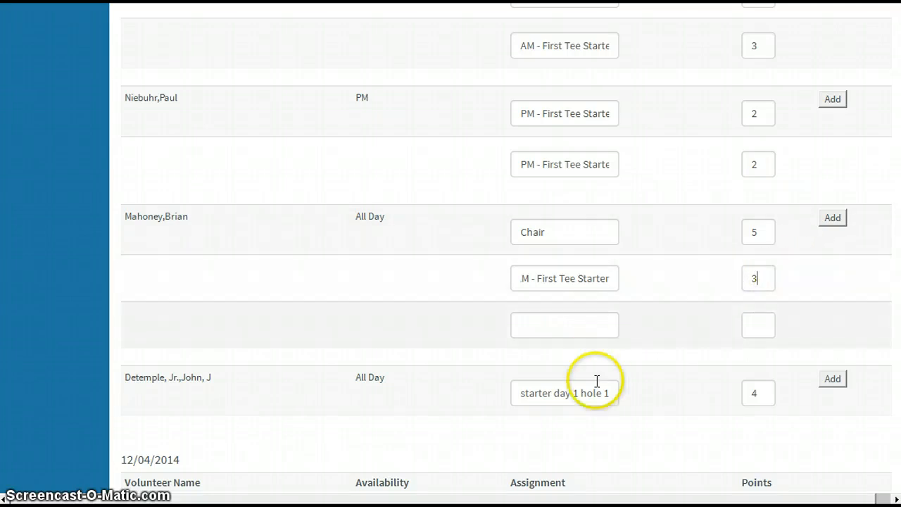
Step: Examine the volunteers' availability and assignment rows for 12/04/2014 and 12/05/2014
scroll(626, 356, down, 5)
scroll(626, 356, down, 2)
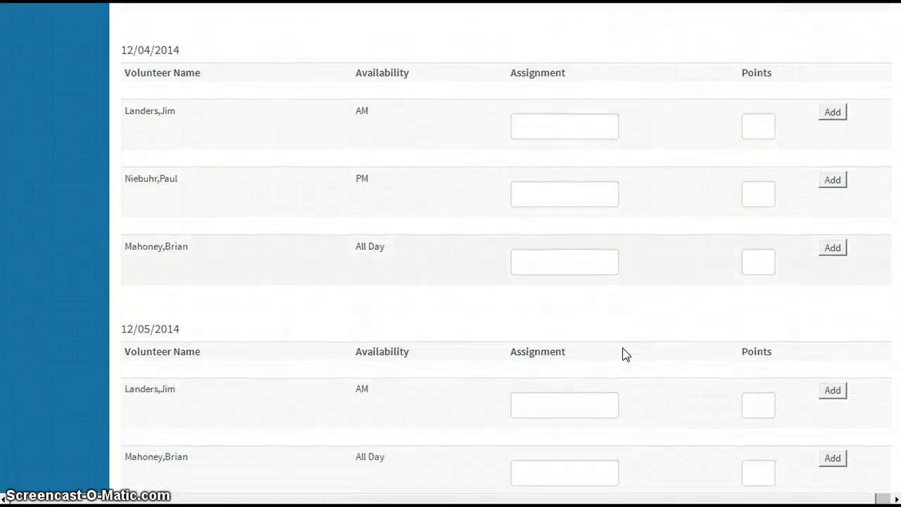
drag(190, 51, 124, 59)
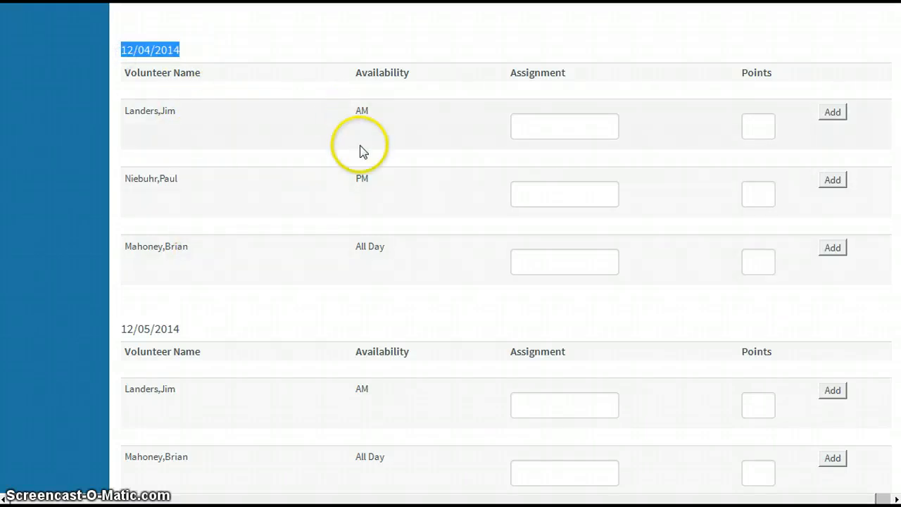
scroll(364, 251, down, 2)
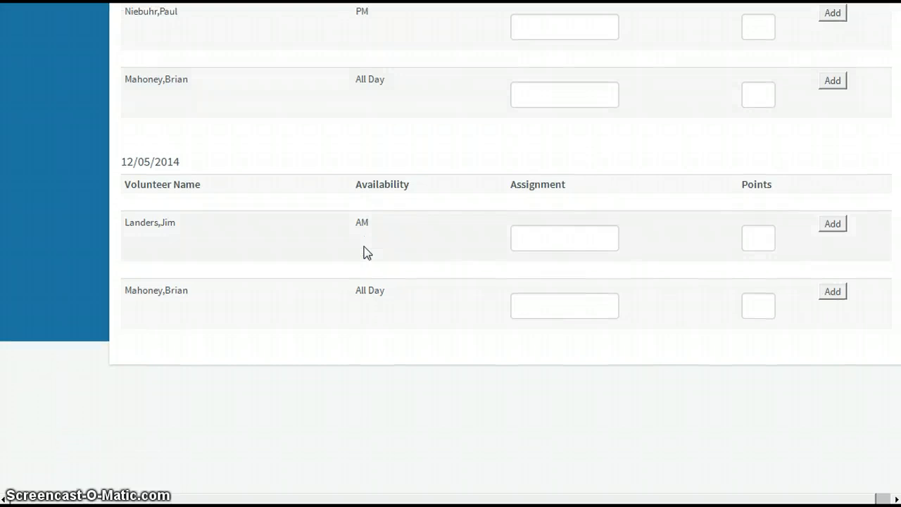
scroll(365, 250, up, 10)
scroll(366, 243, up, 2)
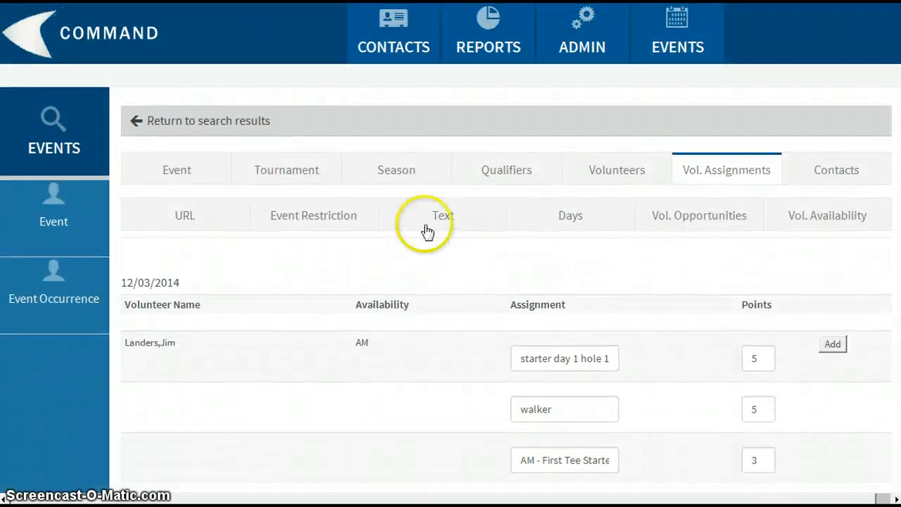
Step: View the occurrence's contacts, and open a new event URL entry to inspect its available URL types
click(848, 177)
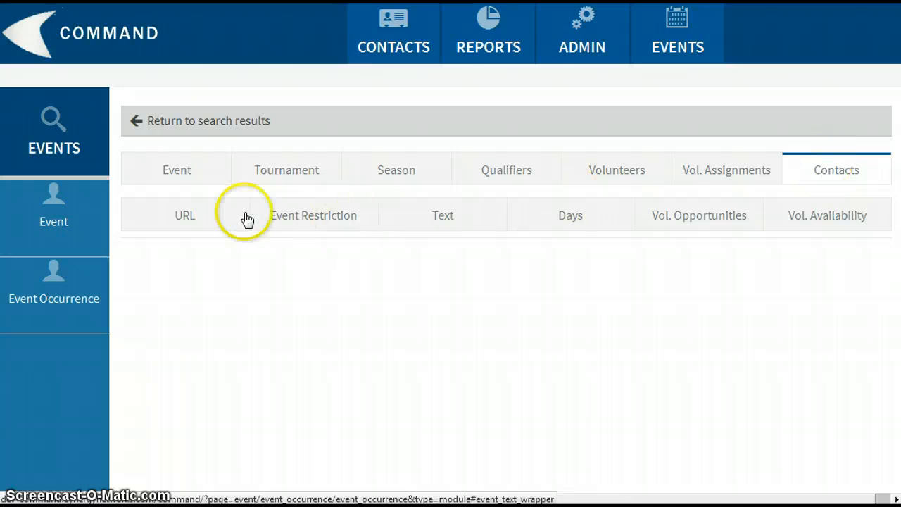
click(178, 218)
click(200, 266)
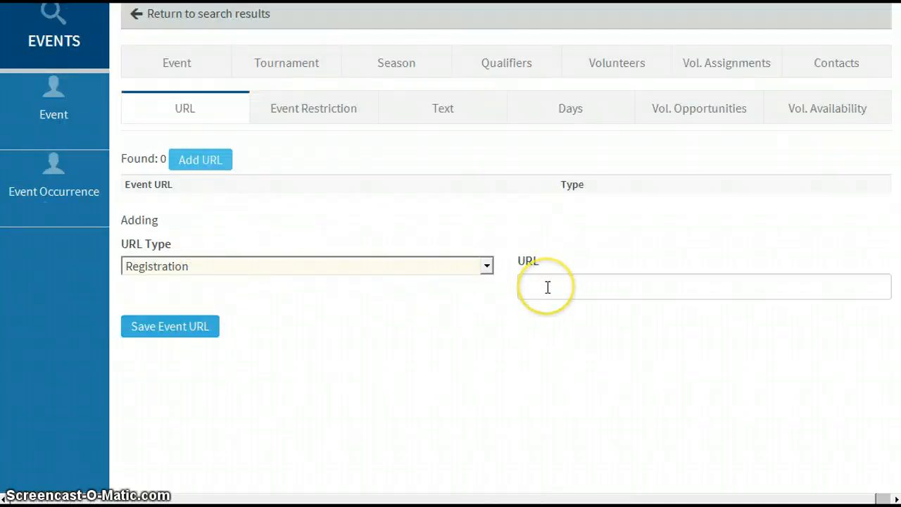
click(488, 269)
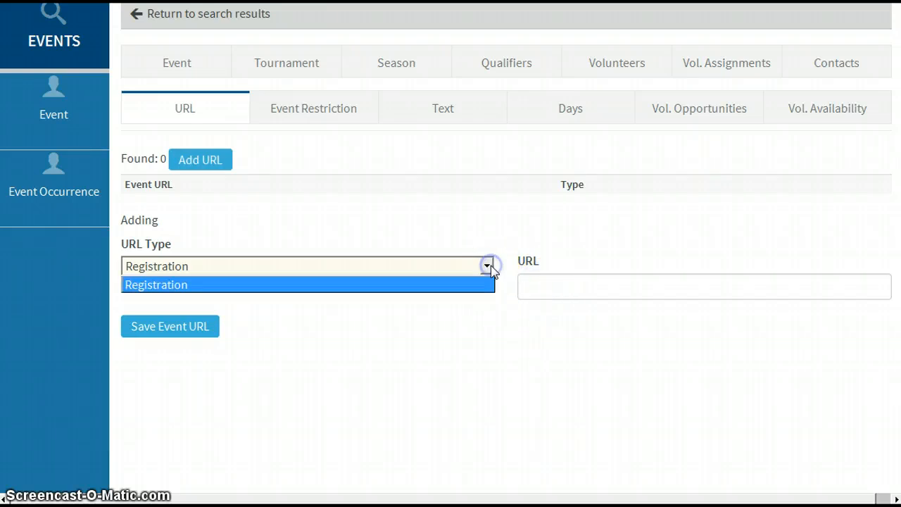
click(489, 268)
click(531, 276)
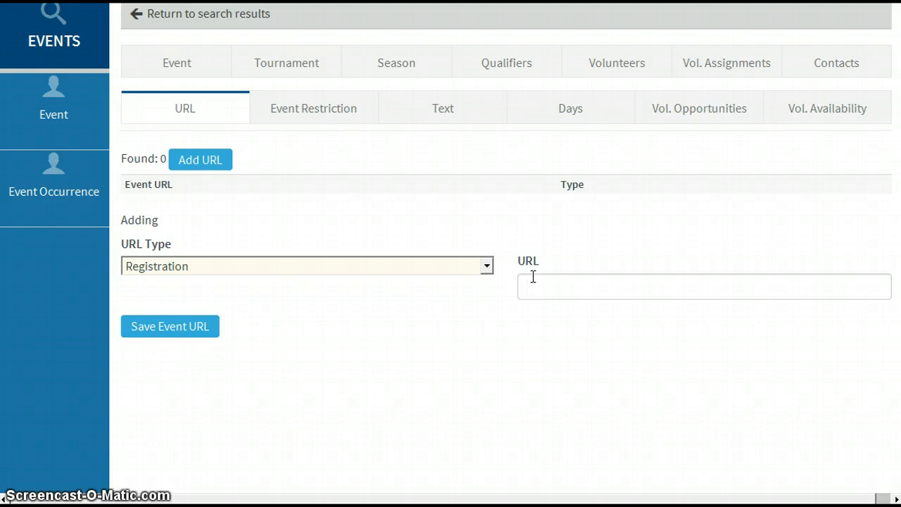
Step: Add an event restriction of type Max Handicap with the value 5 and save it
click(312, 111)
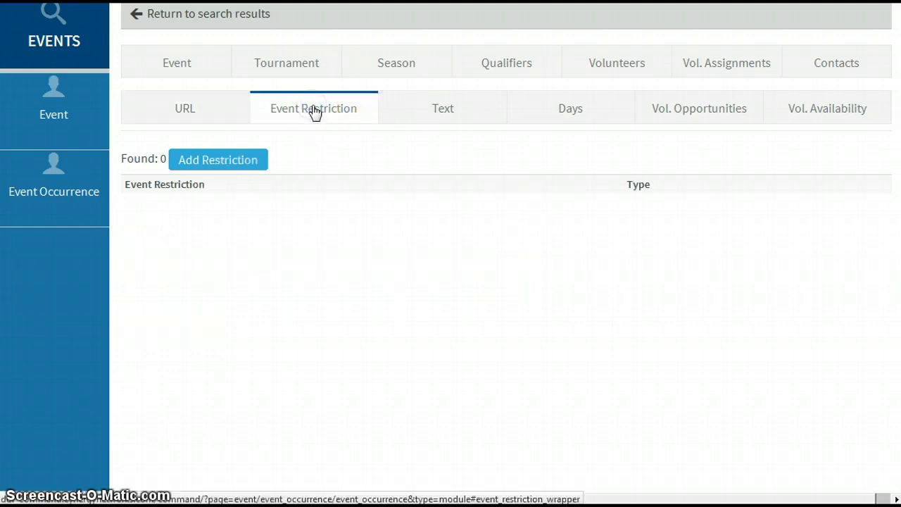
click(218, 163)
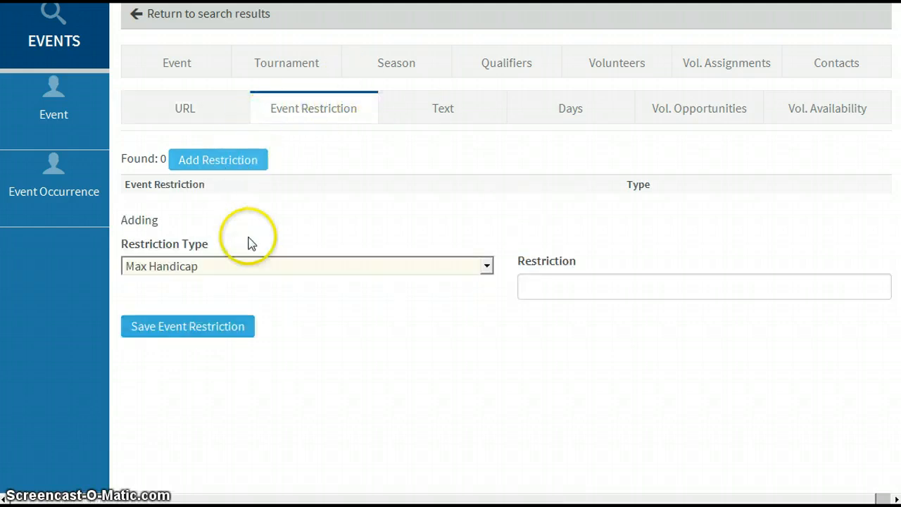
click(548, 279)
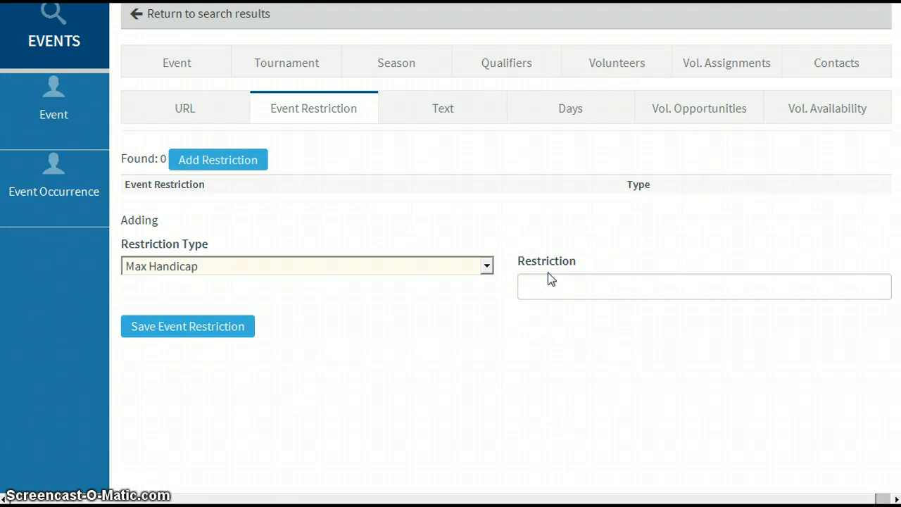
text(5)
click(232, 327)
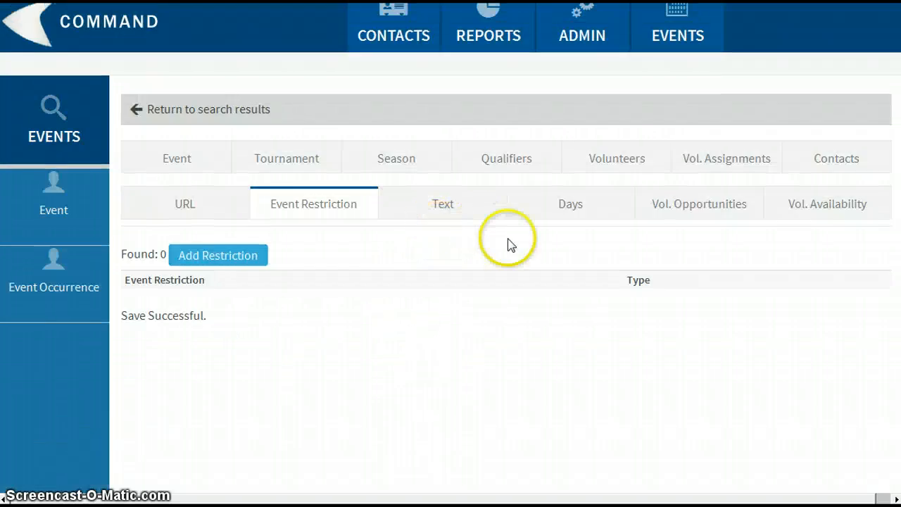
Step: Open a new event text entry of type Directions to inspect its fields
click(454, 208)
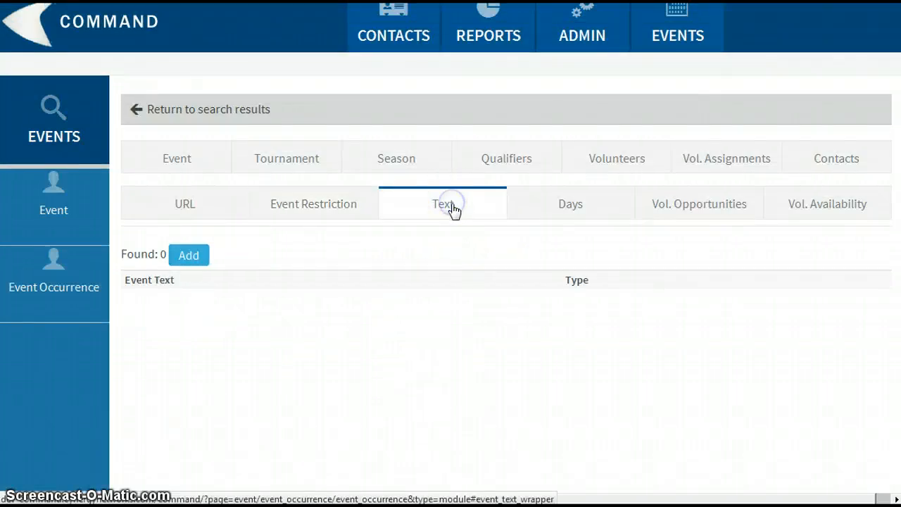
click(193, 257)
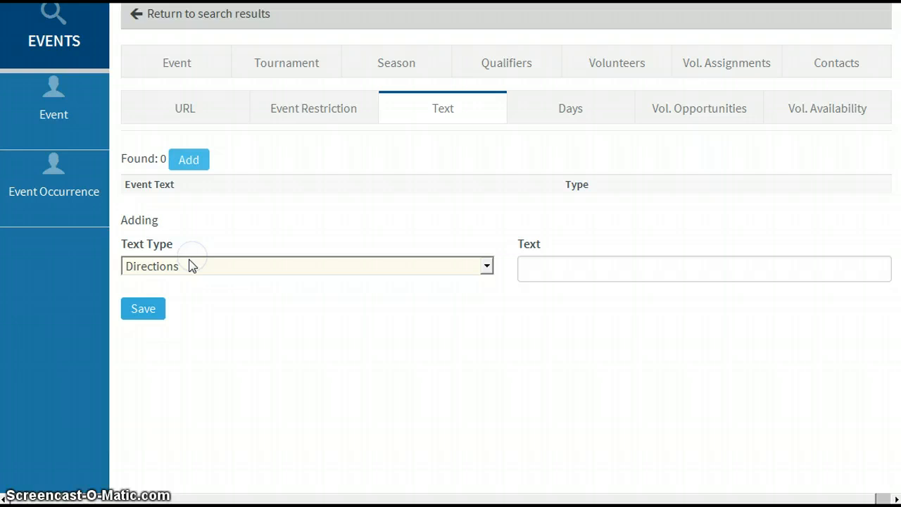
click(540, 268)
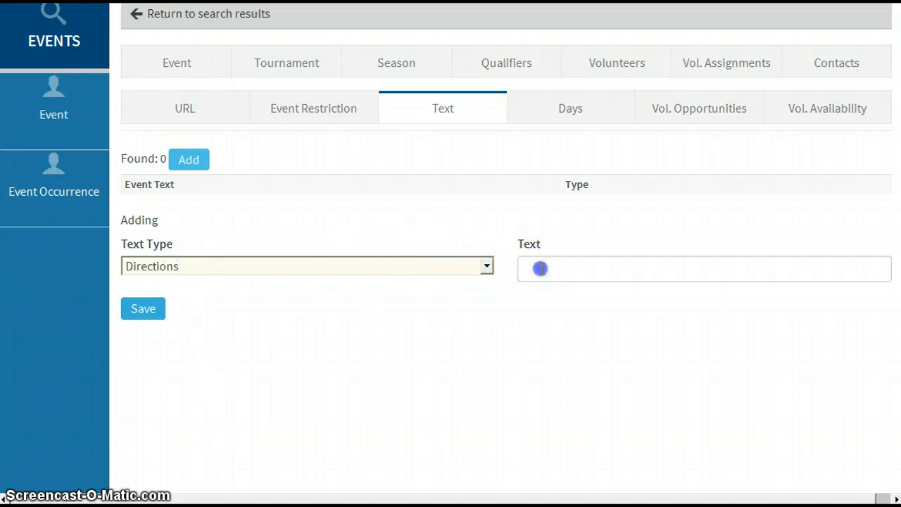
Step: Review the occurrence's days and volunteer opportunities, and compare the opportunities with the volunteer assignments
click(560, 115)
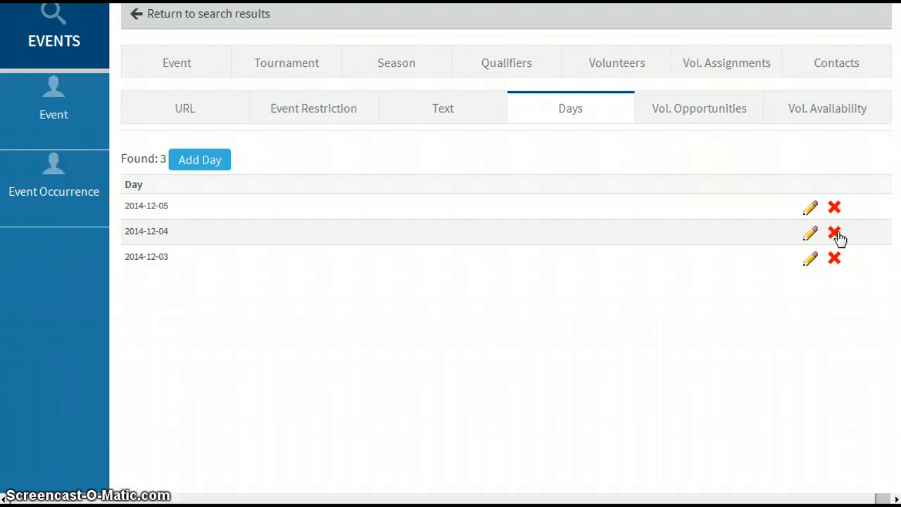
click(707, 115)
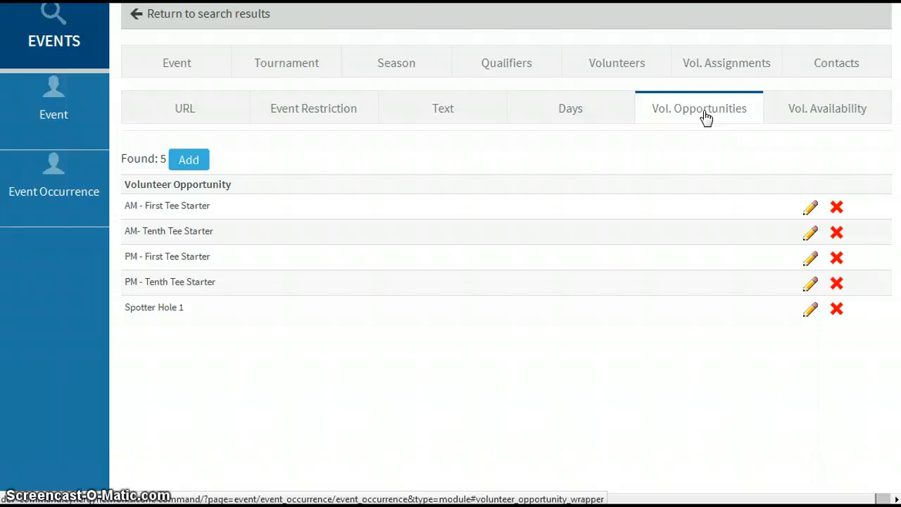
click(708, 62)
click(582, 247)
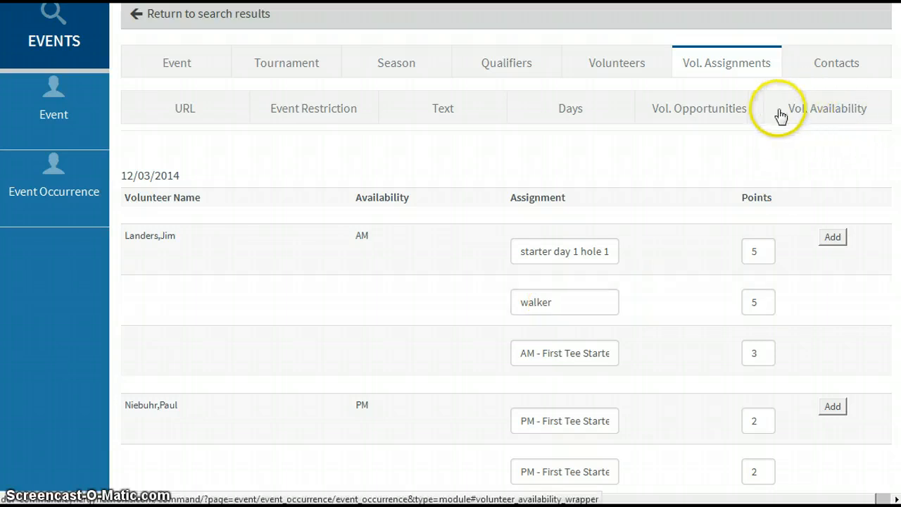
Step: Examine the volunteer availability options defined for the occurrence
click(814, 107)
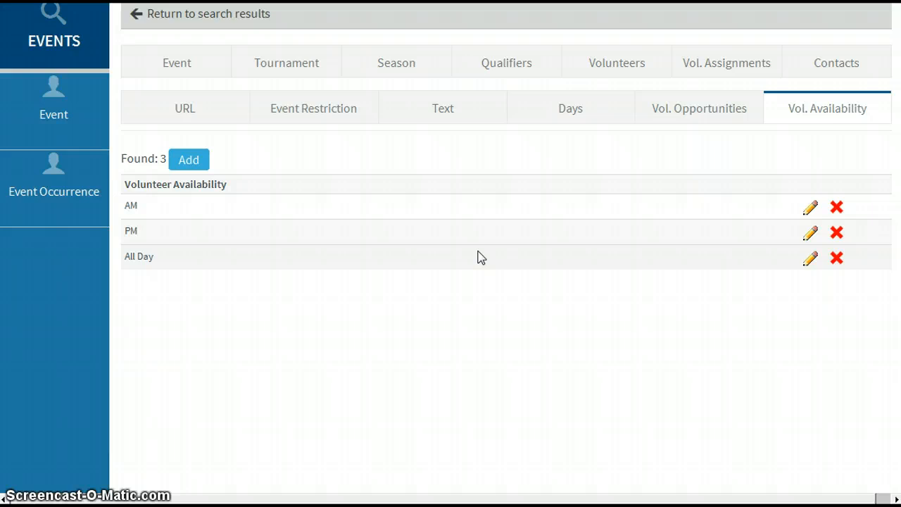
click(529, 245)
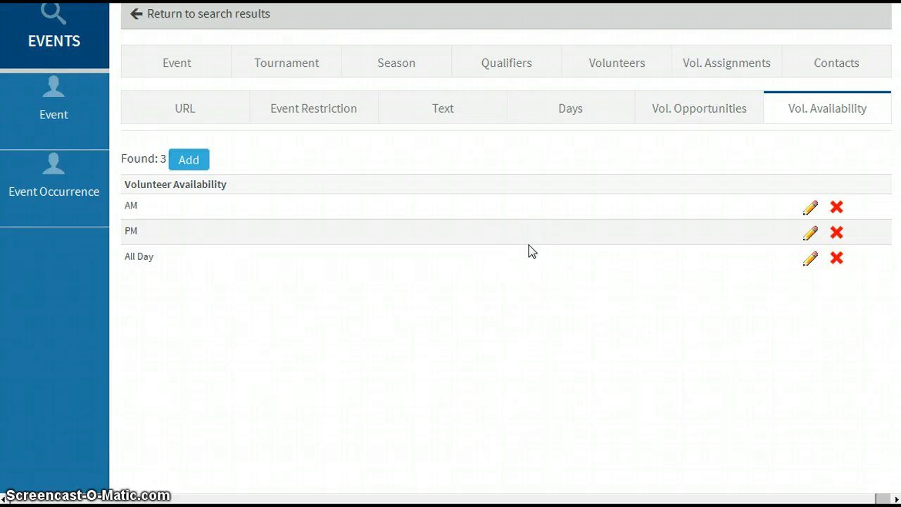
scroll(529, 246, up, 3)
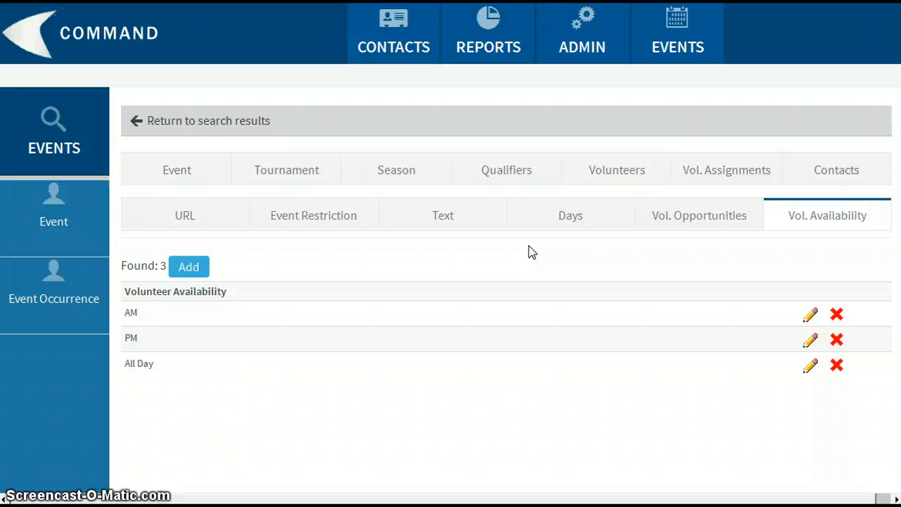
click(522, 359)
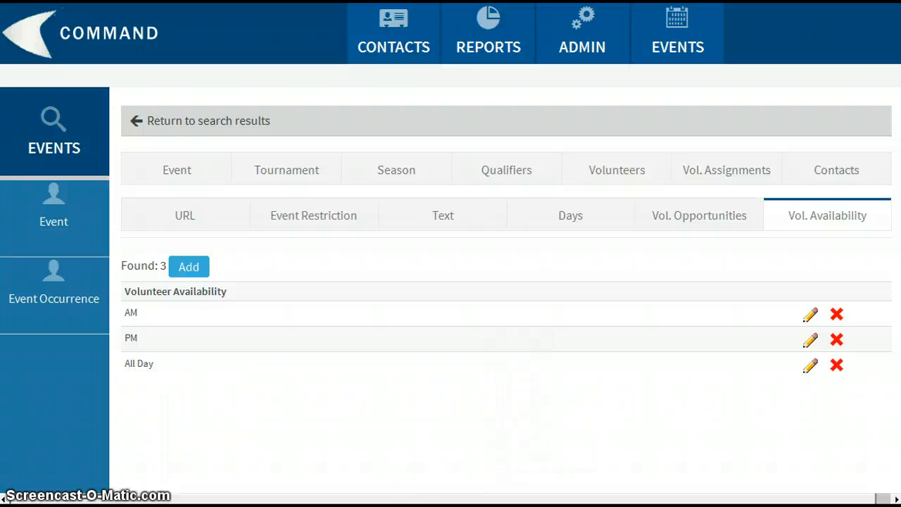